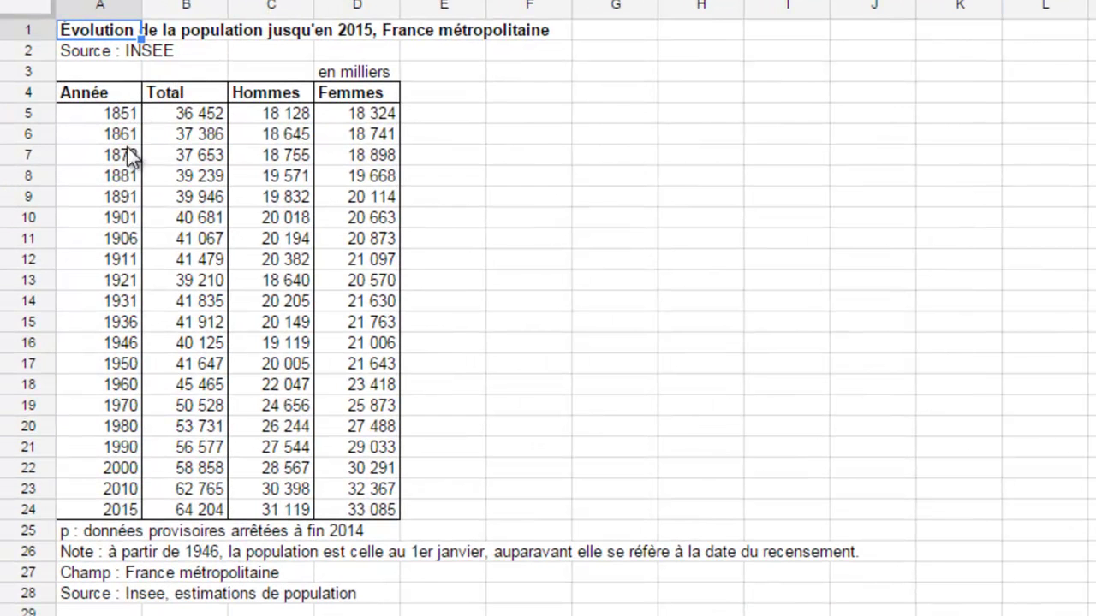
# - Point out the 'en milliers' note, the 1851 and 2015 rows, and the Hommes and Femmes columns
pyautogui.click(358, 72)
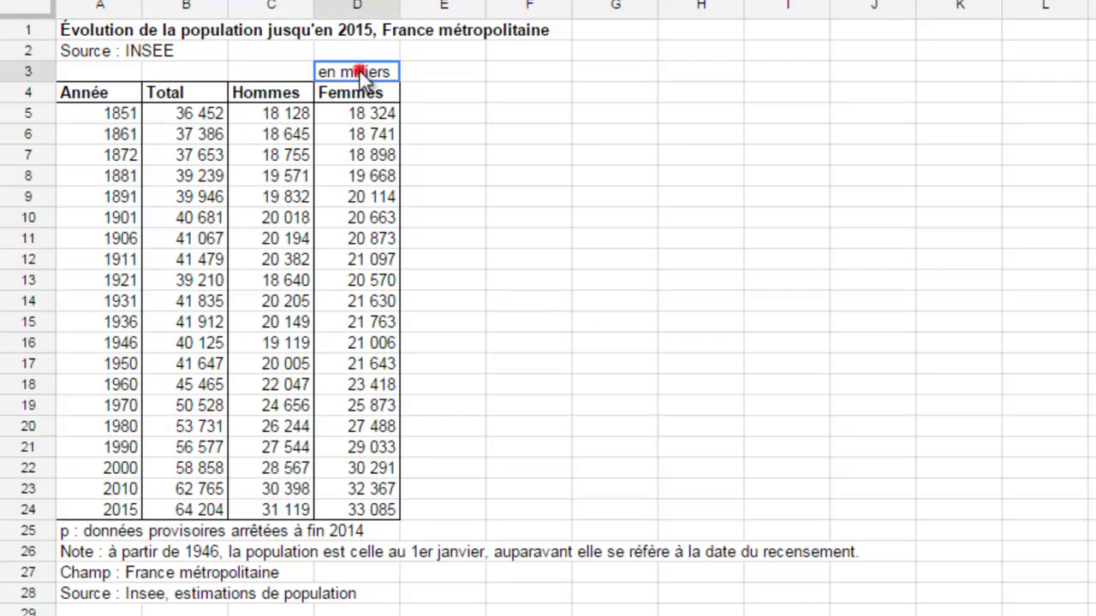
pyautogui.click(191, 115)
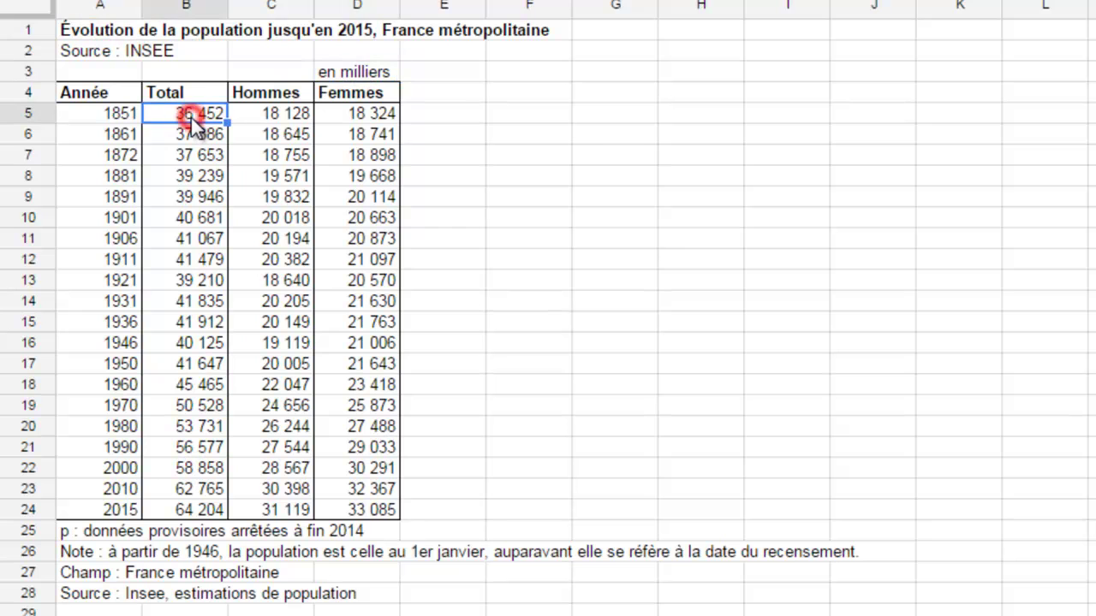
pyautogui.click(114, 114)
pyautogui.click(118, 511)
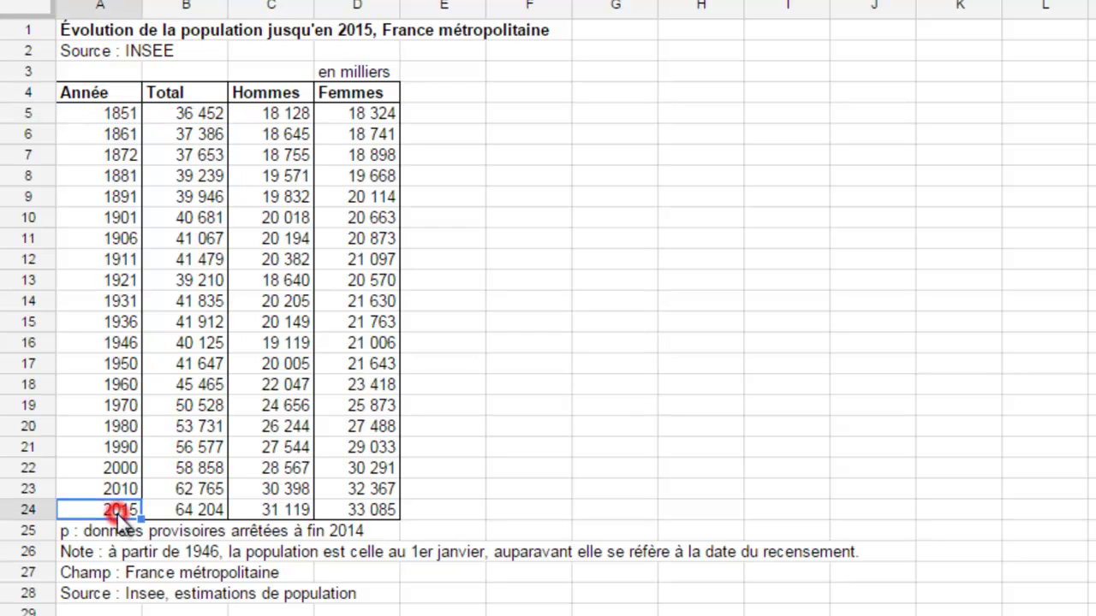
pyautogui.click(198, 513)
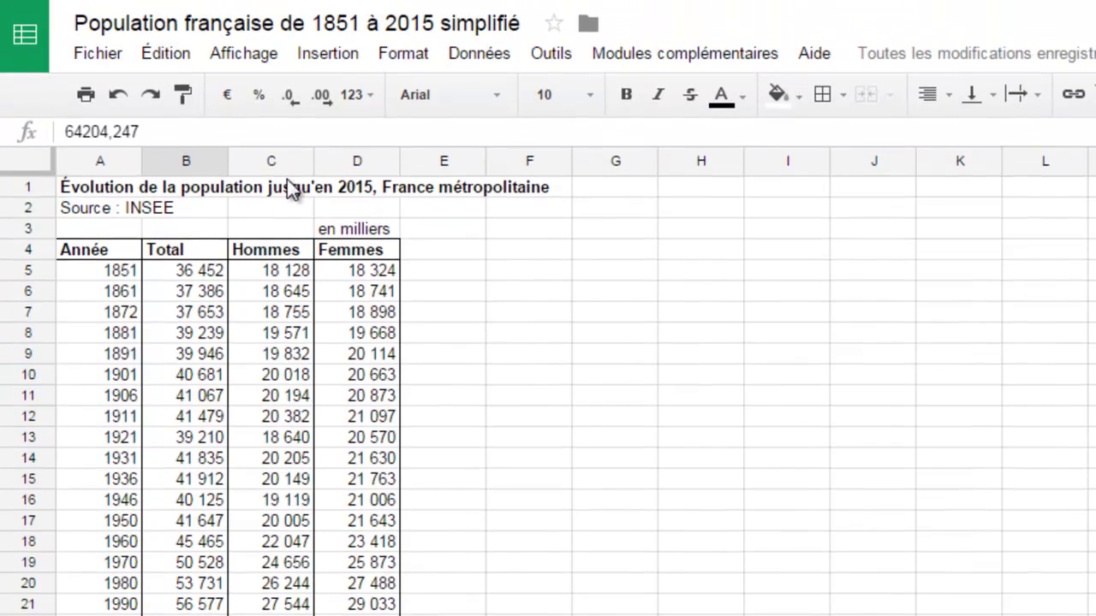
pyautogui.click(283, 161)
pyautogui.click(355, 161)
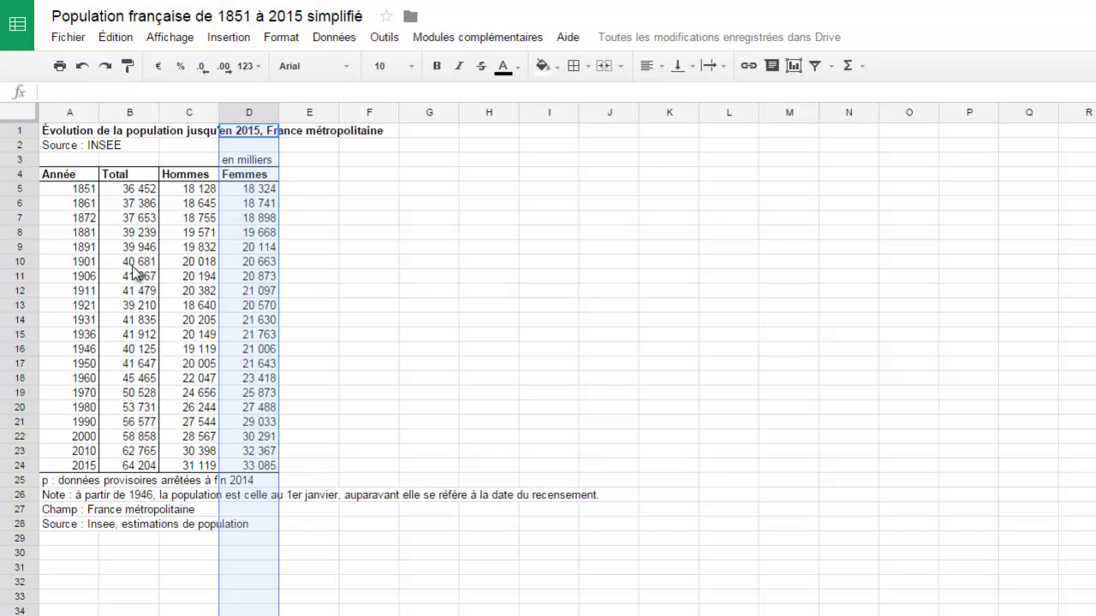
pyautogui.click(135, 262)
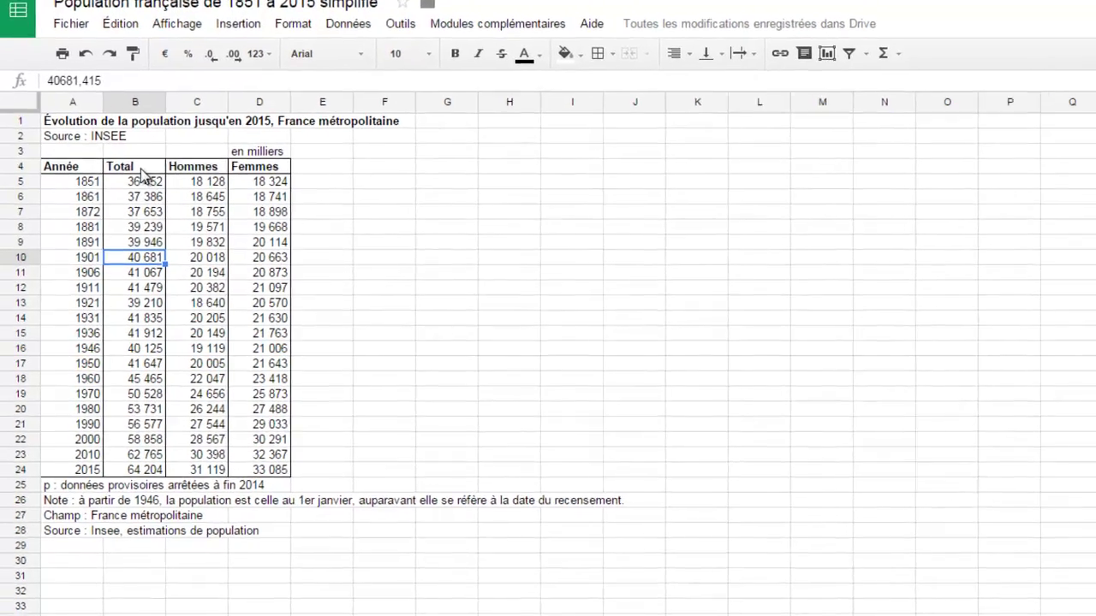
# - Select the table from the Année, Total, Hommes and Femmes headers down to the 2015 row
pyautogui.click(133, 173)
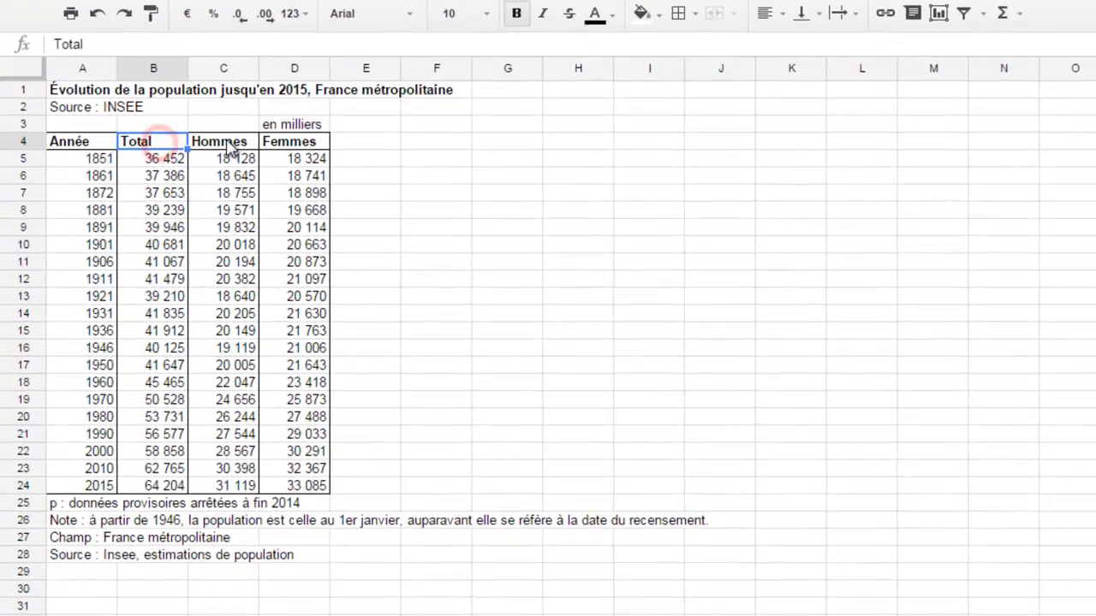
pyautogui.click(228, 142)
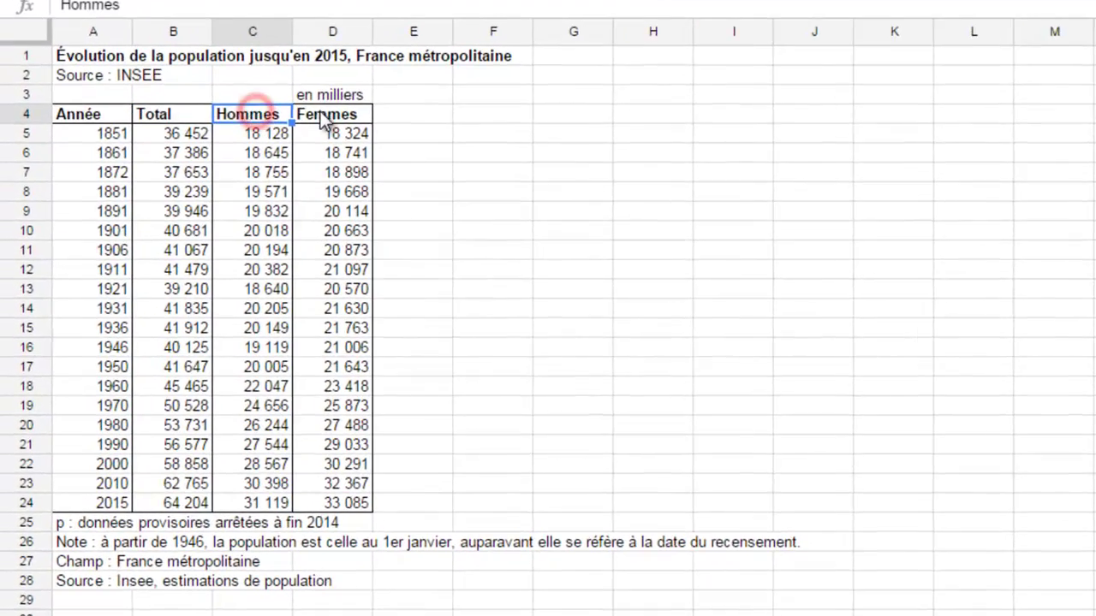
pyautogui.click(288, 141)
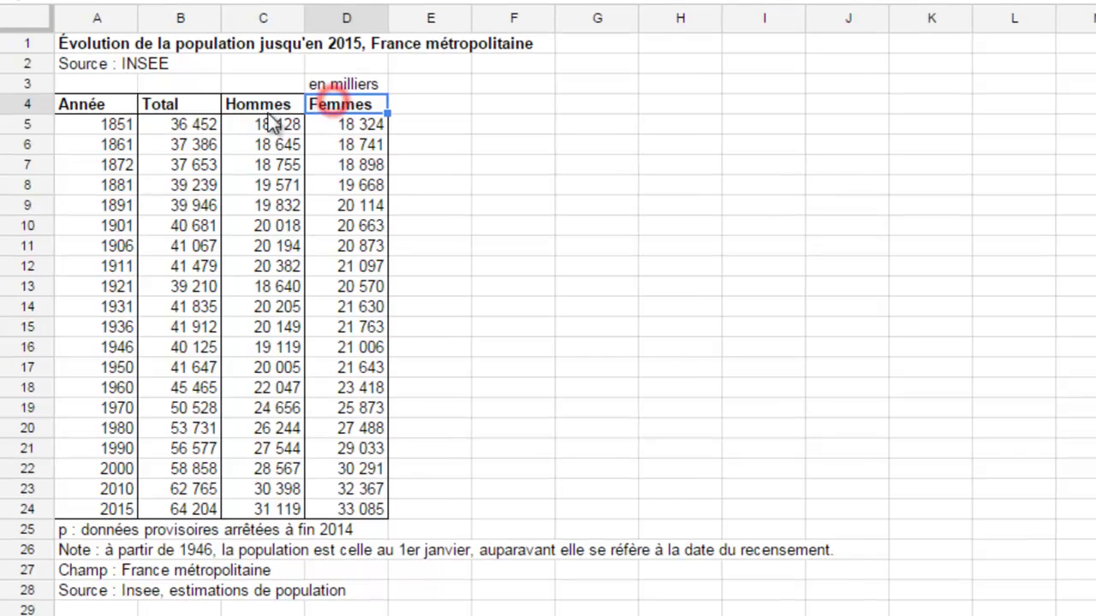
pyautogui.click(98, 108)
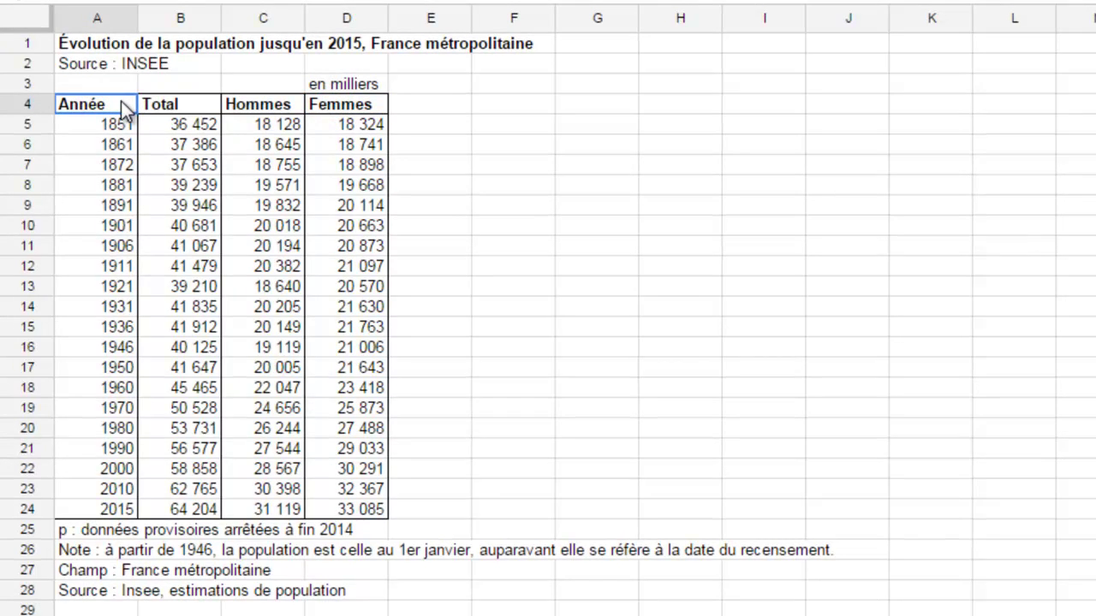
pyautogui.moveTo(121, 101); pyautogui.dragTo(332, 363)
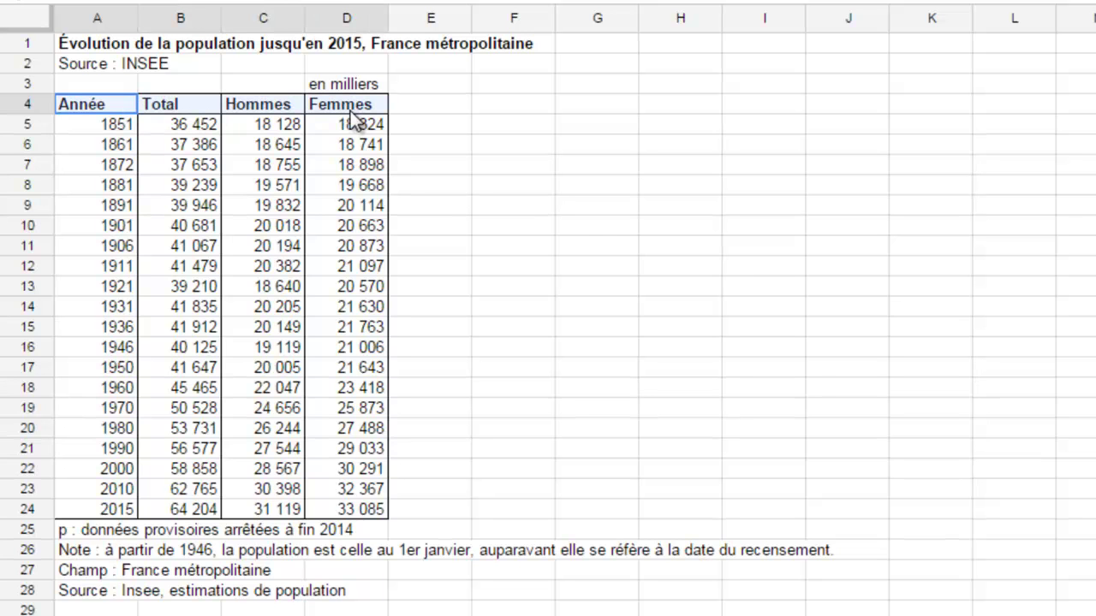
pyautogui.moveTo(336, 363)
pyautogui.mouseDown()
pyautogui.moveTo(365, 529)
pyautogui.moveTo(368, 509)
pyautogui.mouseUp()
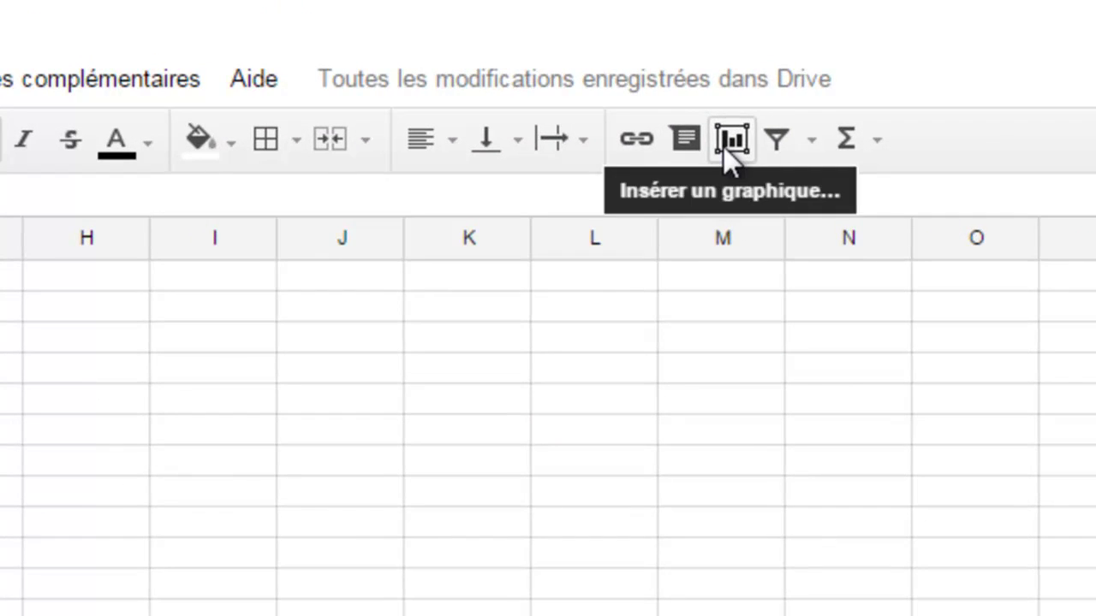
# - Insert a chart and preview the suggested line, column, stacked column, histogram and scatter charts
pyautogui.click(728, 141)
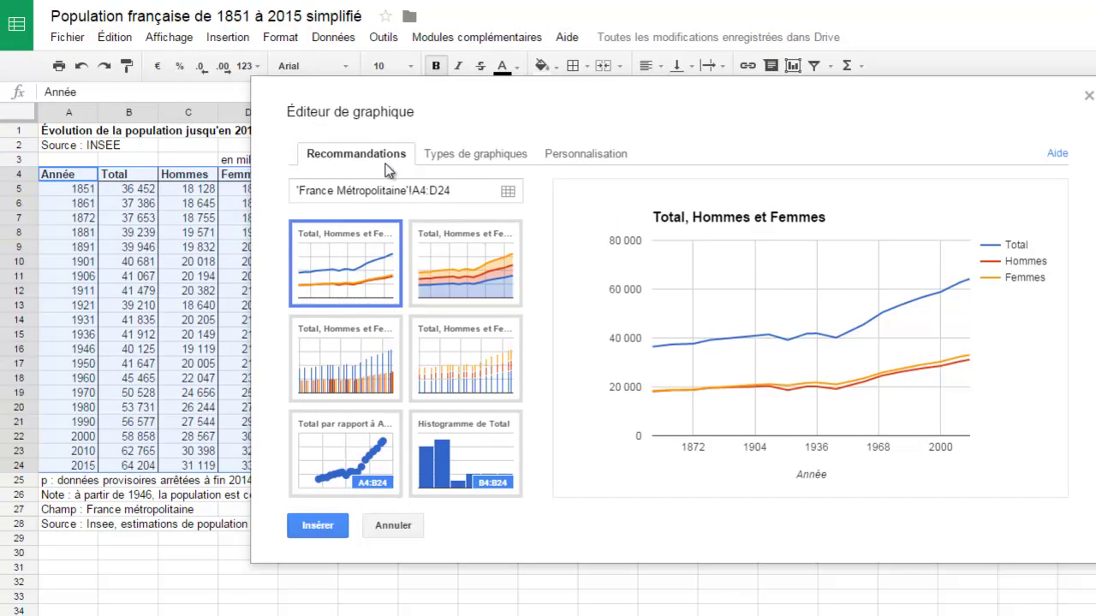
pyautogui.click(440, 157)
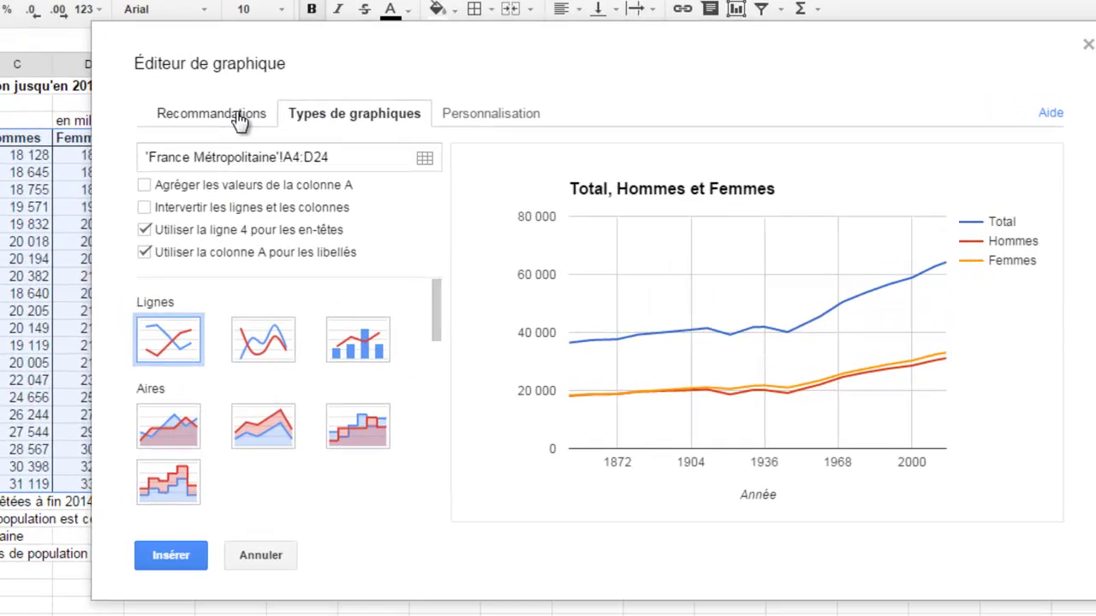
pyautogui.click(381, 156)
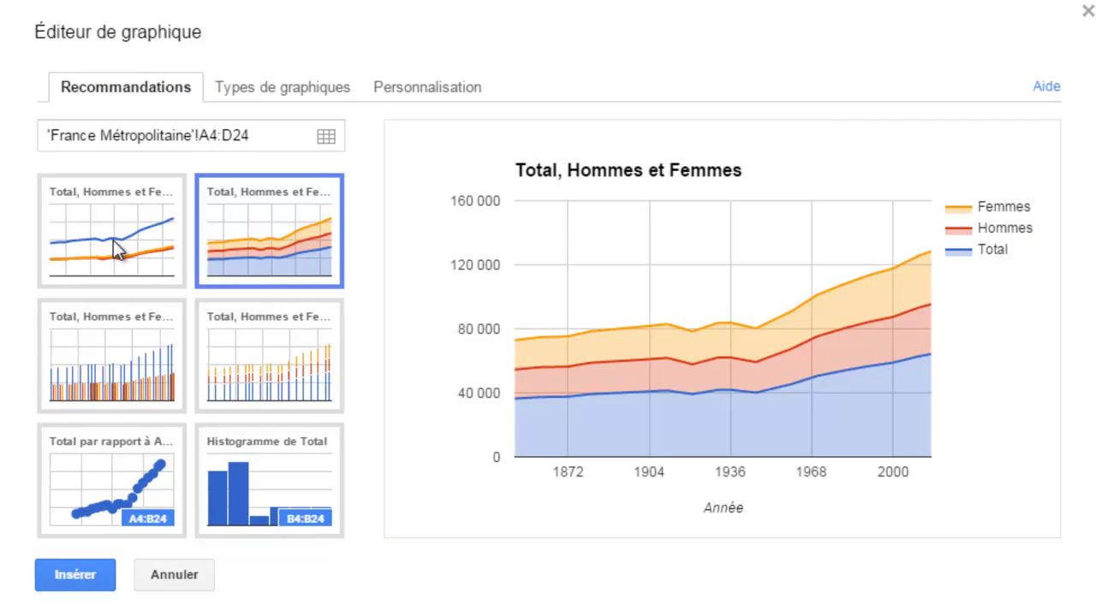
pyautogui.click(113, 240)
pyautogui.click(147, 373)
pyautogui.click(256, 365)
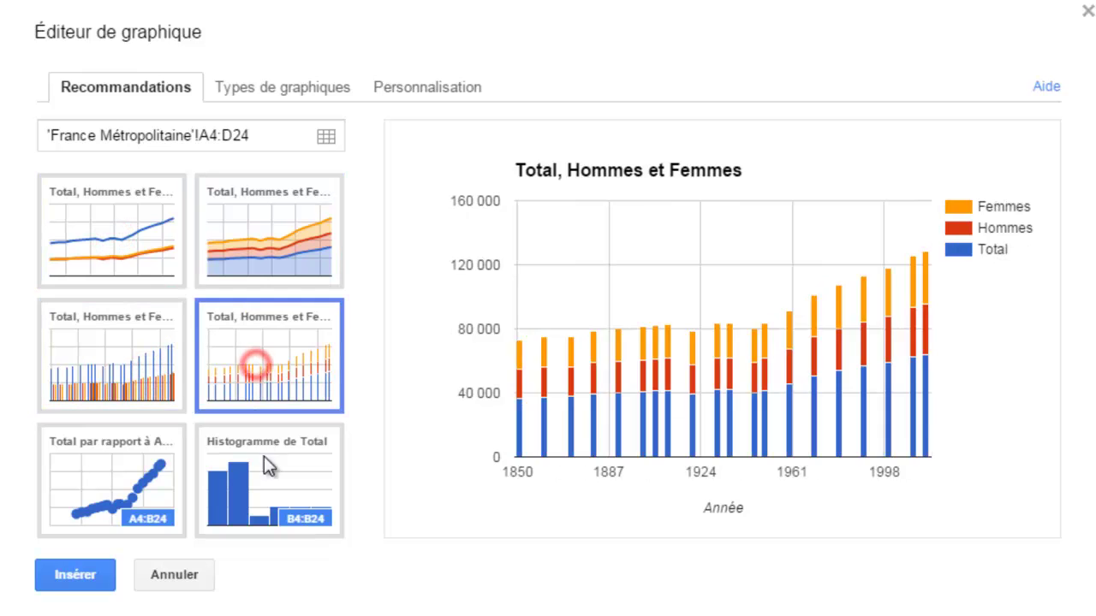
pyautogui.click(264, 461)
pyautogui.click(158, 488)
pyautogui.click(138, 246)
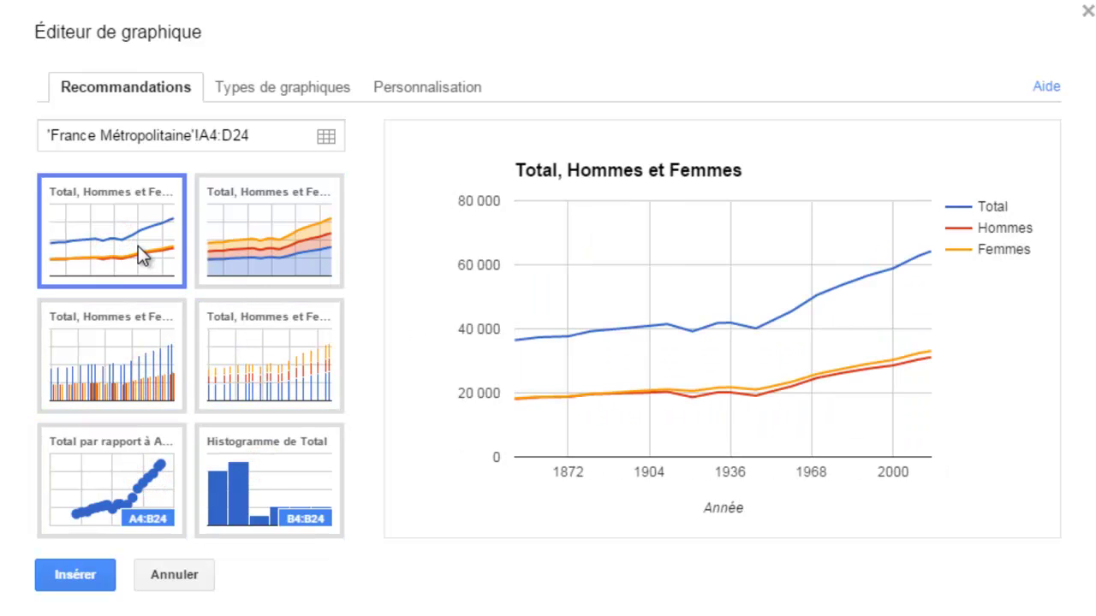
# - Compare the stacked area chart with the line chart, settling on the line chart
pyautogui.click(257, 235)
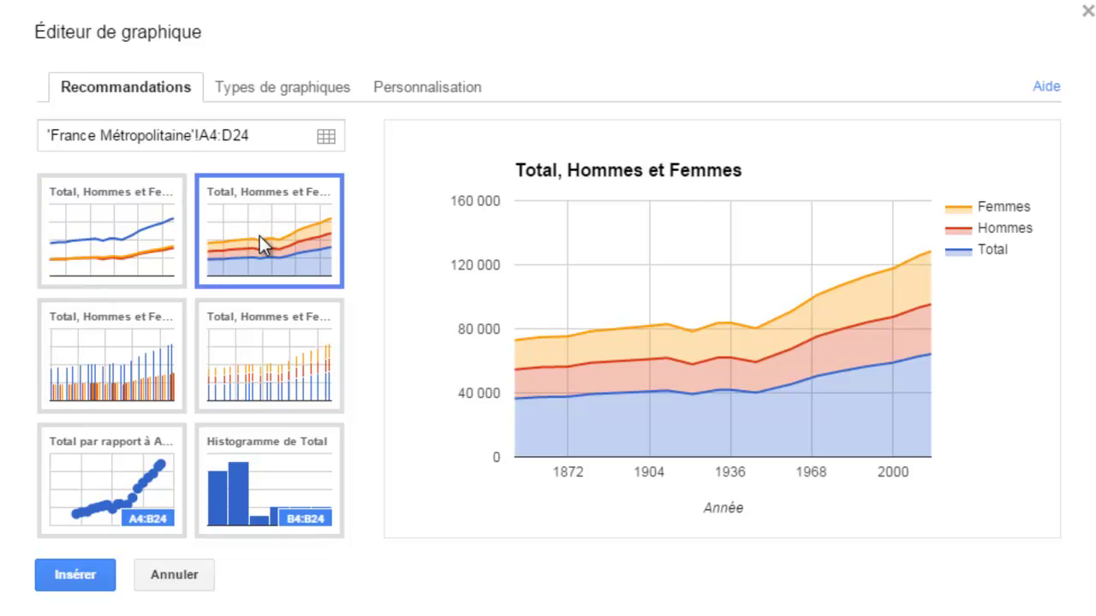
pyautogui.click(144, 249)
pyautogui.click(250, 250)
pyautogui.click(134, 248)
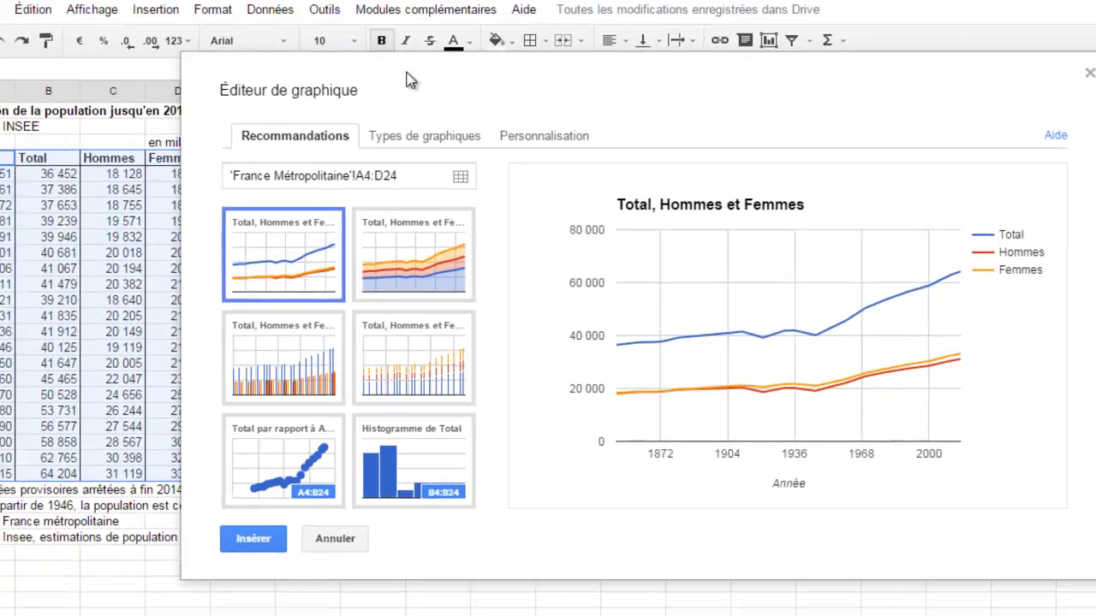
pyautogui.moveTo(408, 76); pyautogui.dragTo(524, 102)
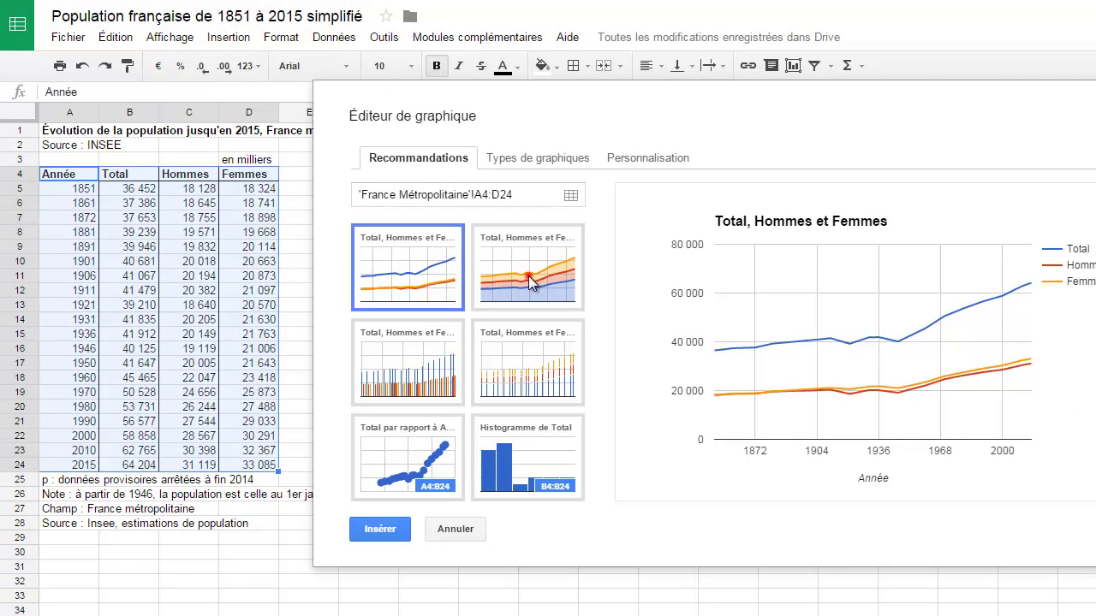
pyautogui.click(528, 276)
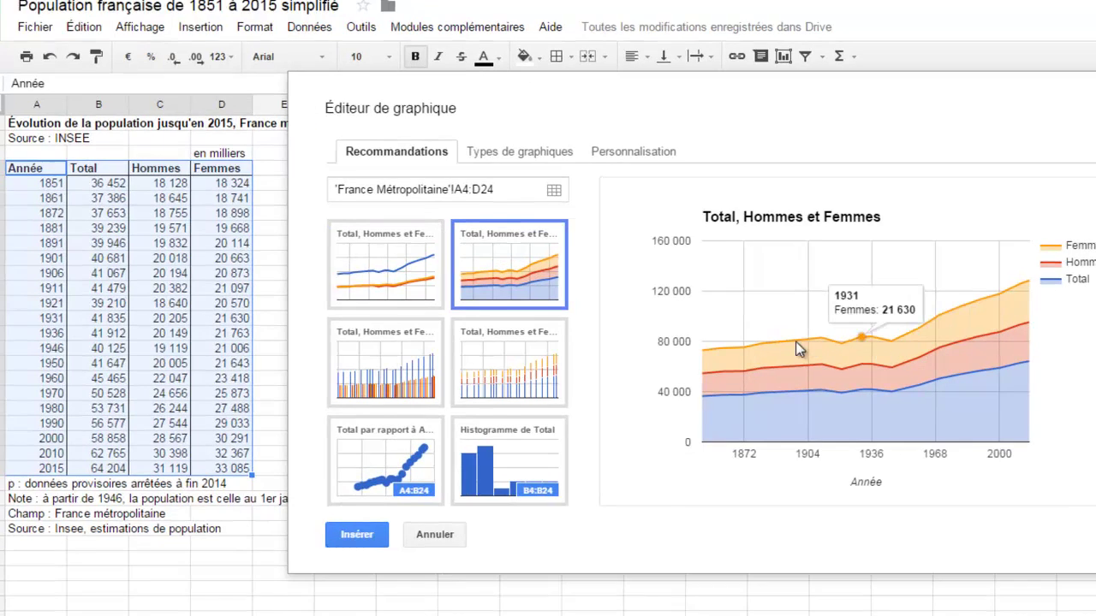
pyautogui.click(403, 259)
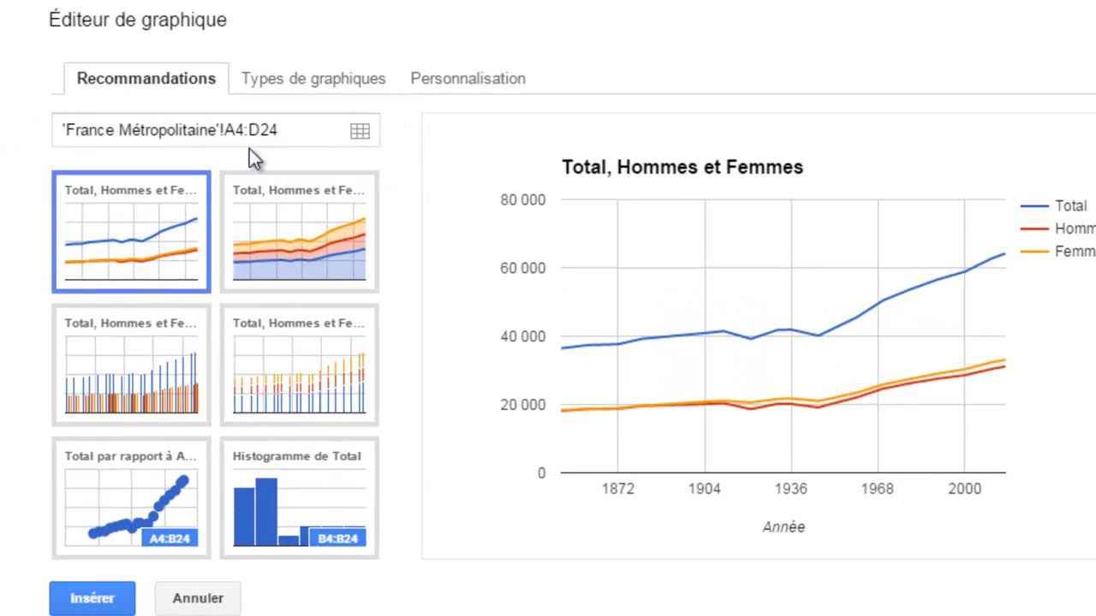
# - Keep row 4 as series names and column A years as labels, then insert the line chart
pyautogui.click(272, 82)
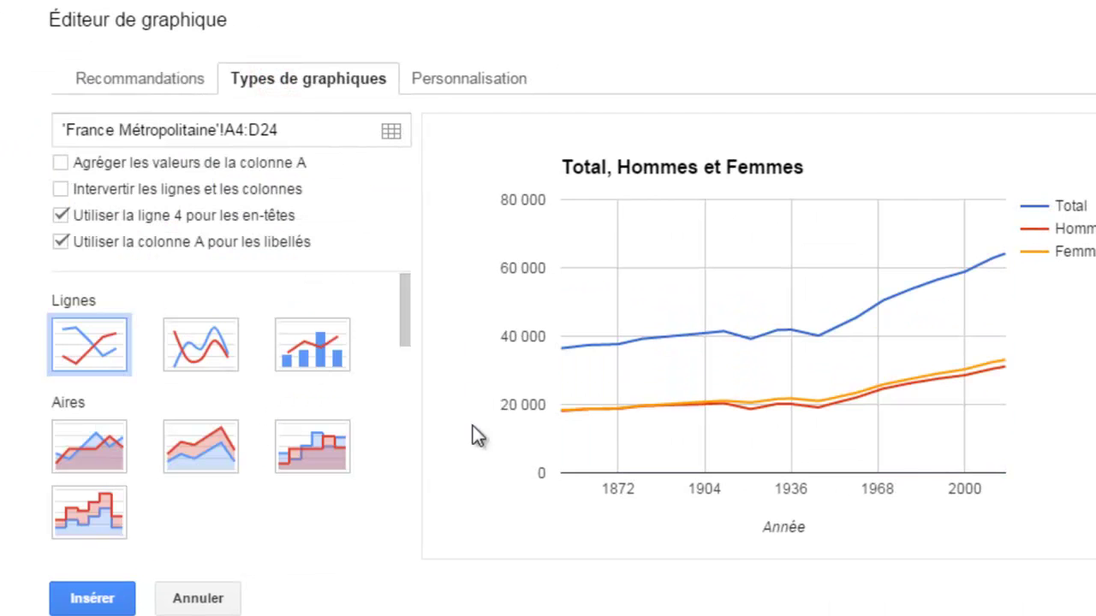
pyautogui.click(62, 217)
pyautogui.click(61, 216)
pyautogui.click(61, 243)
pyautogui.click(61, 243)
pyautogui.click(62, 243)
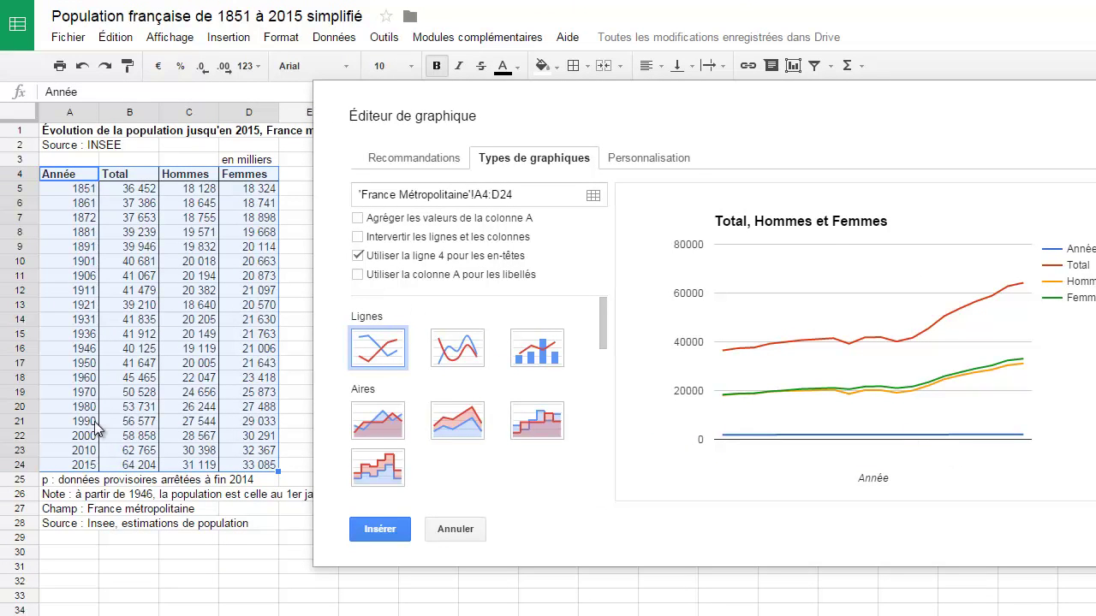
pyautogui.click(358, 274)
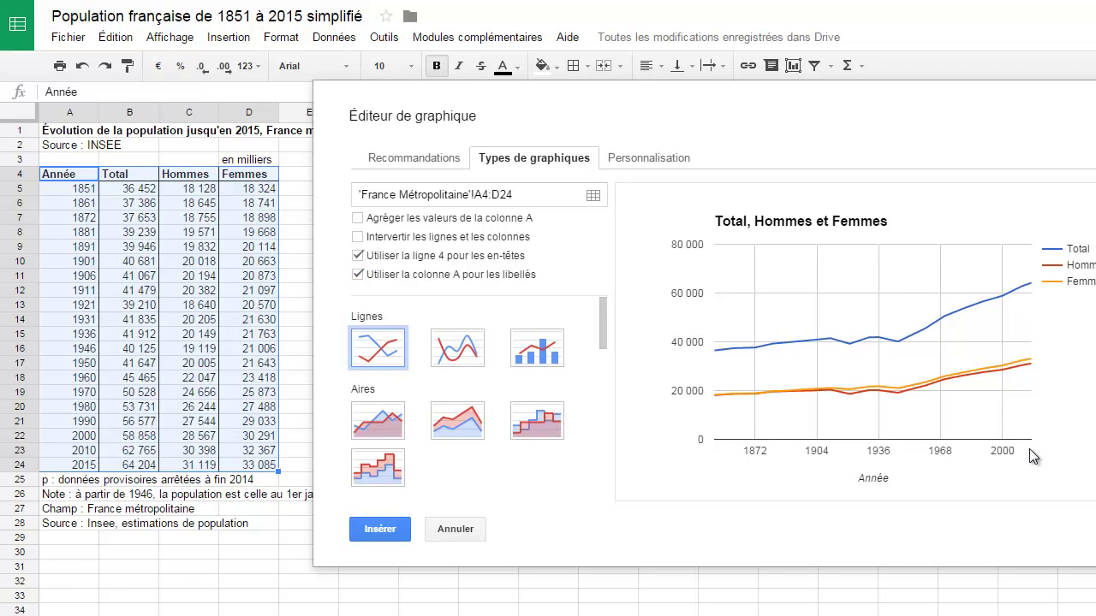
pyautogui.click(393, 532)
# - Drag the chart to the right of columns A–D, check the chart editor, then select the title
pyautogui.moveTo(277, 194)
pyautogui.mouseDown()
pyautogui.moveTo(675, 188)
pyautogui.moveTo(551, 156)
pyautogui.mouseUp()
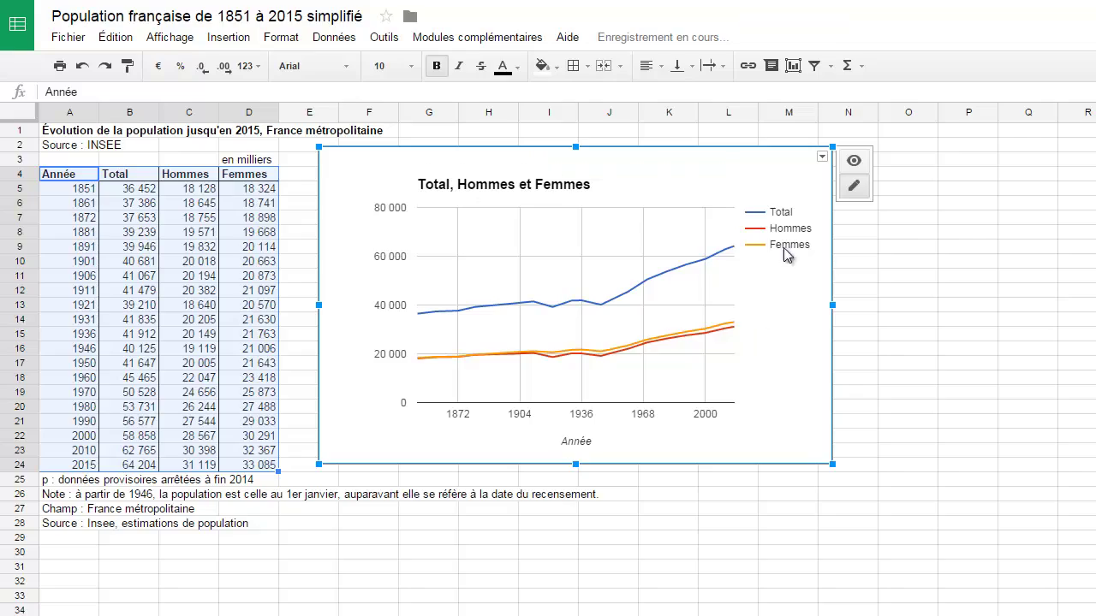
pyautogui.click(822, 156)
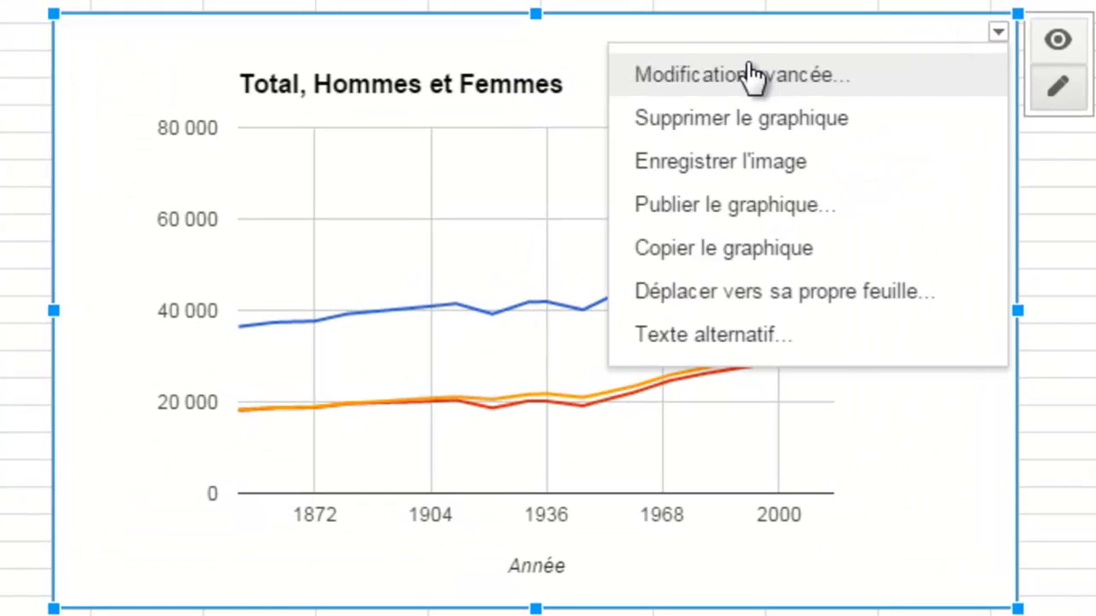
pyautogui.click(751, 75)
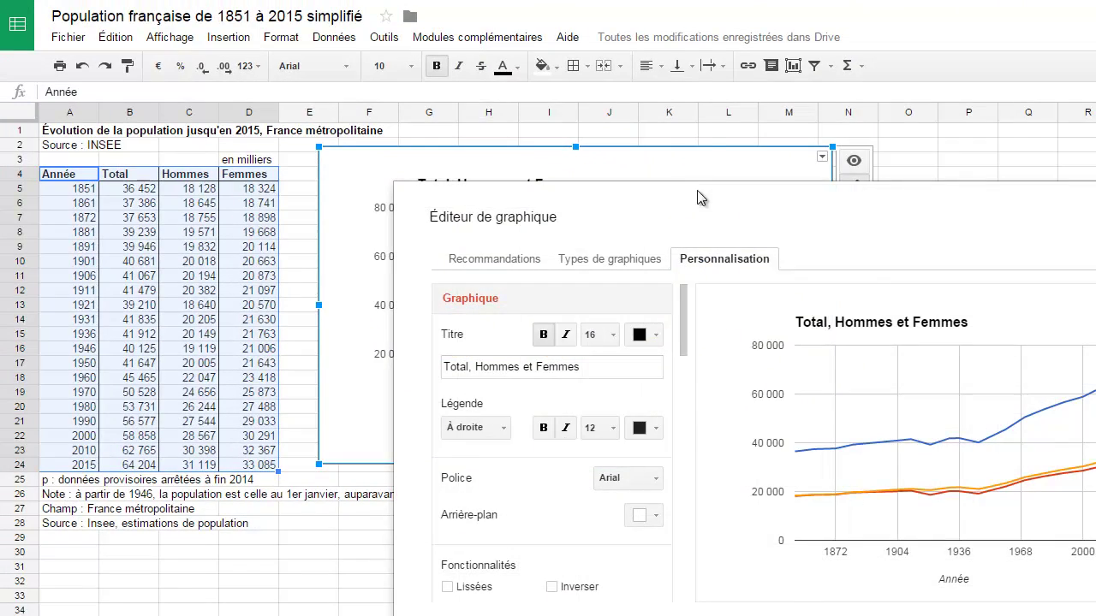
pyautogui.moveTo(544, 200)
pyautogui.mouseDown()
pyautogui.moveTo(545, 470)
pyautogui.moveTo(547, 212)
pyautogui.mouseUp()
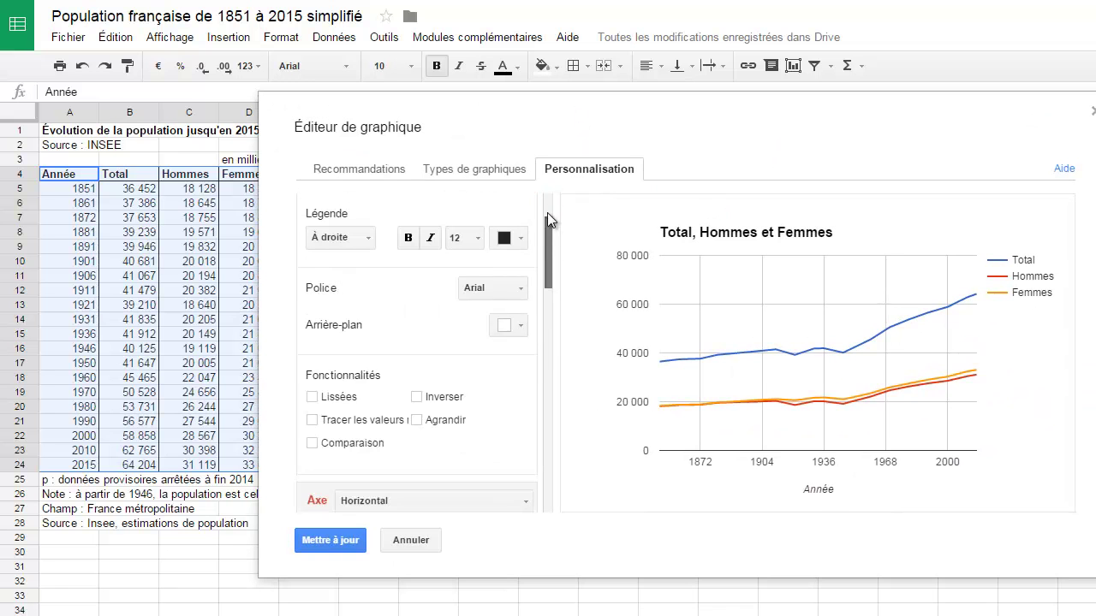
pyautogui.click(1092, 115)
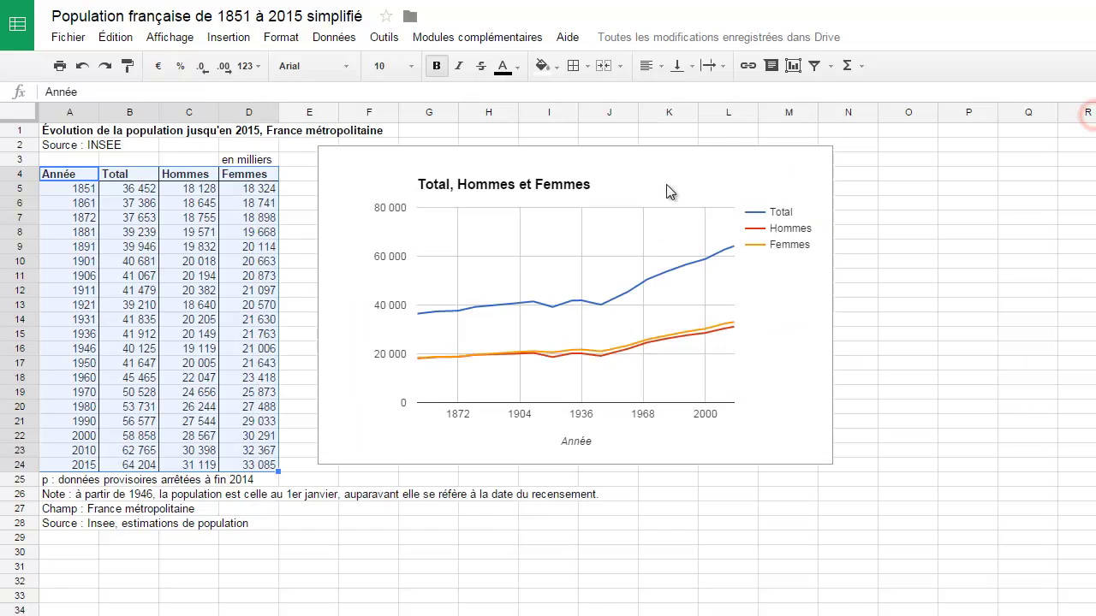
pyautogui.click(420, 167)
pyautogui.click(420, 167)
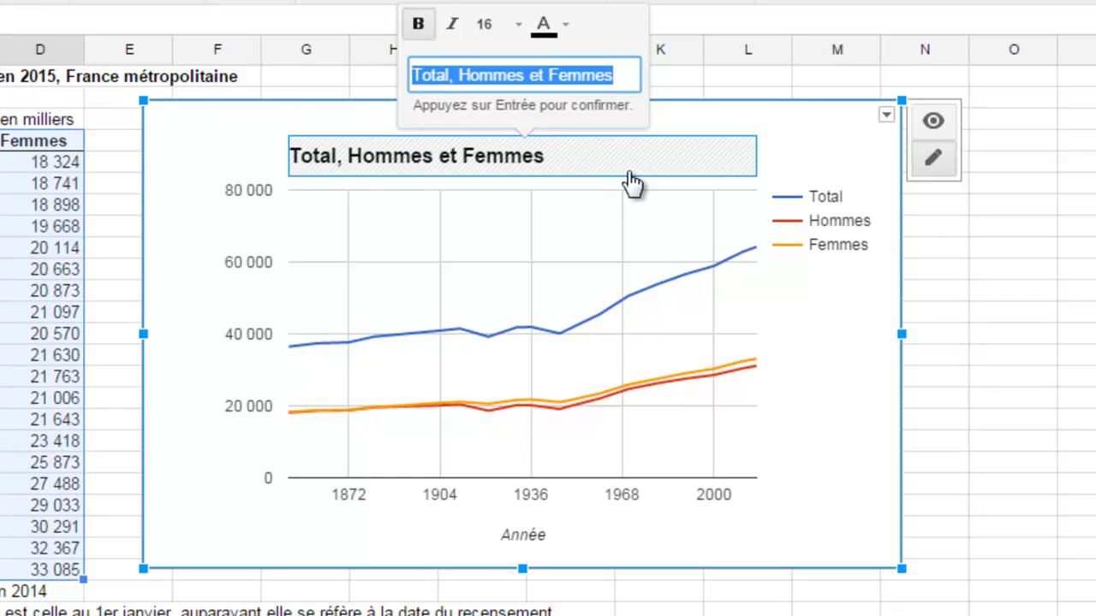
# - Replace the chart title with 'Population française' and click outside it to confirm
pyautogui.write('Population française')
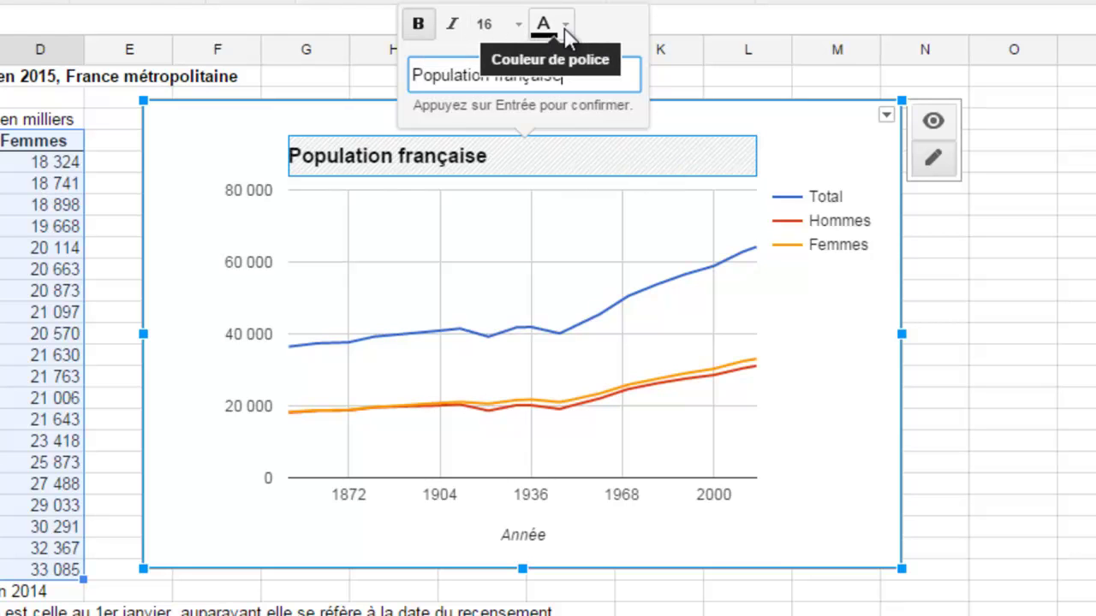
pyautogui.click(829, 345)
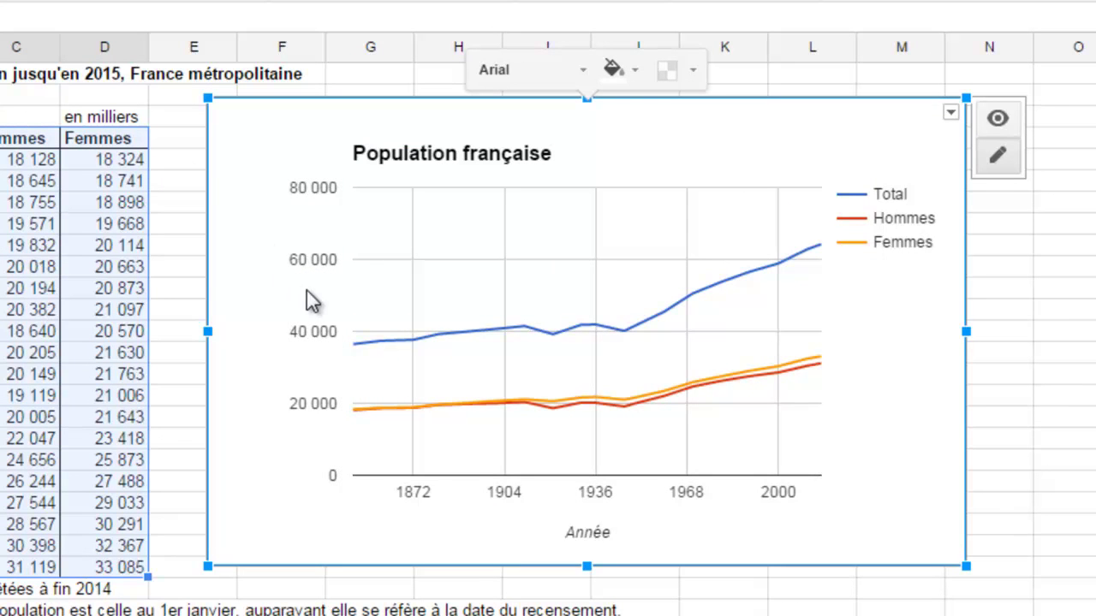
# - Set the vertical axis minimum to 0 and maximum to 70000
pyautogui.click(313, 262)
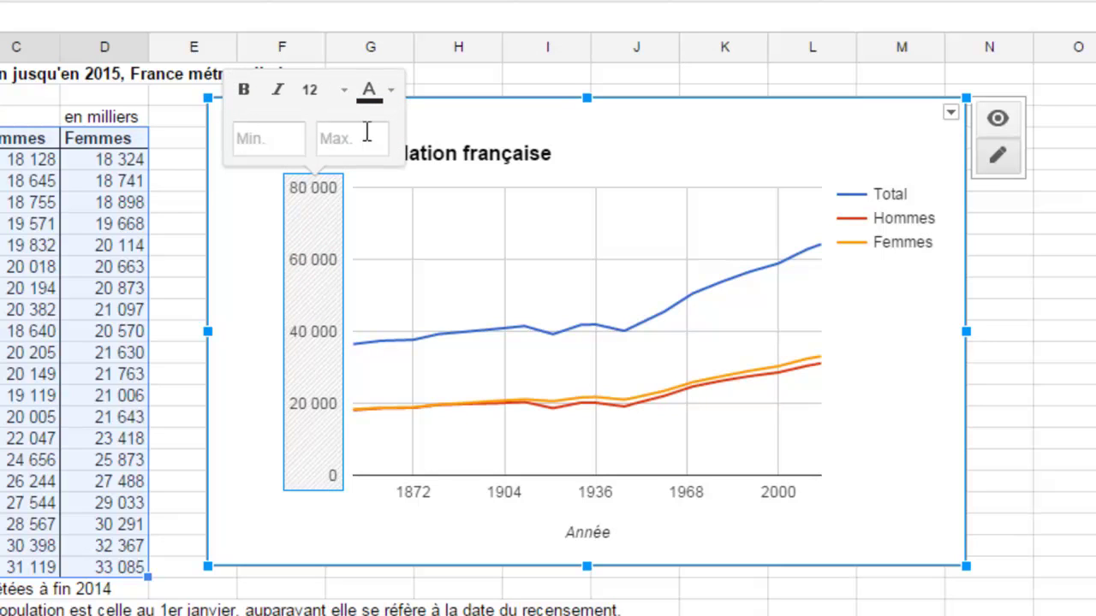
pyautogui.click(267, 139)
pyautogui.write('0')
pyautogui.click(334, 140)
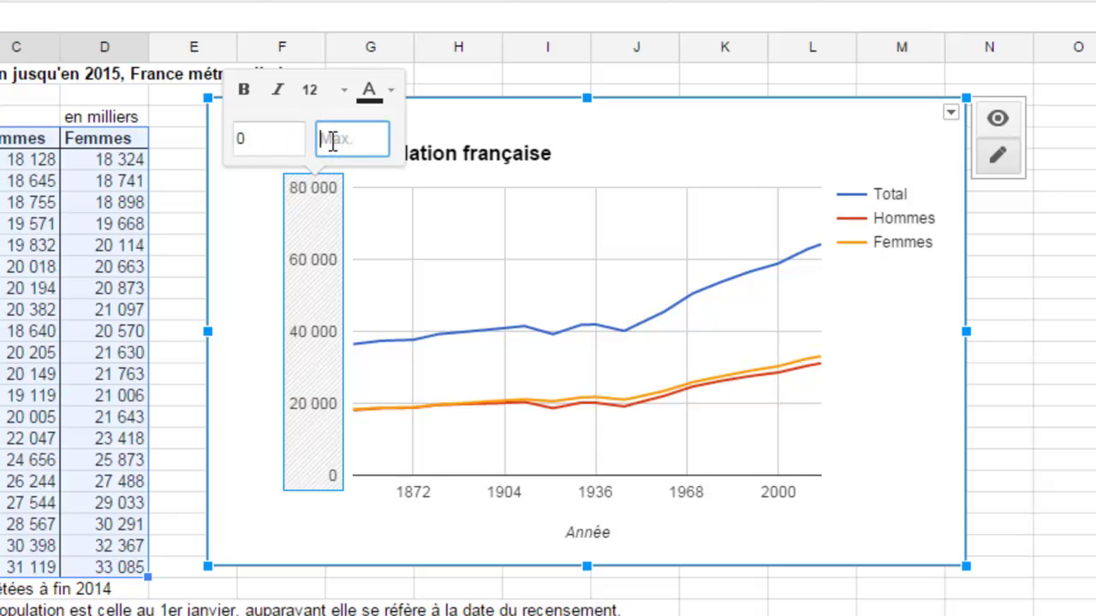
pyautogui.write('70000')
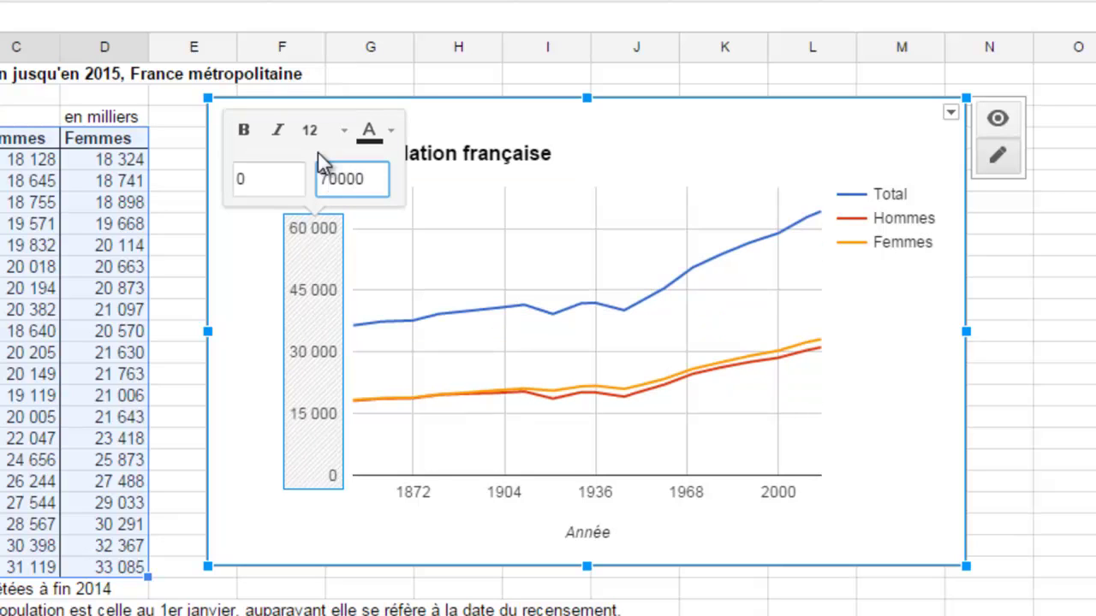
pyautogui.click(246, 274)
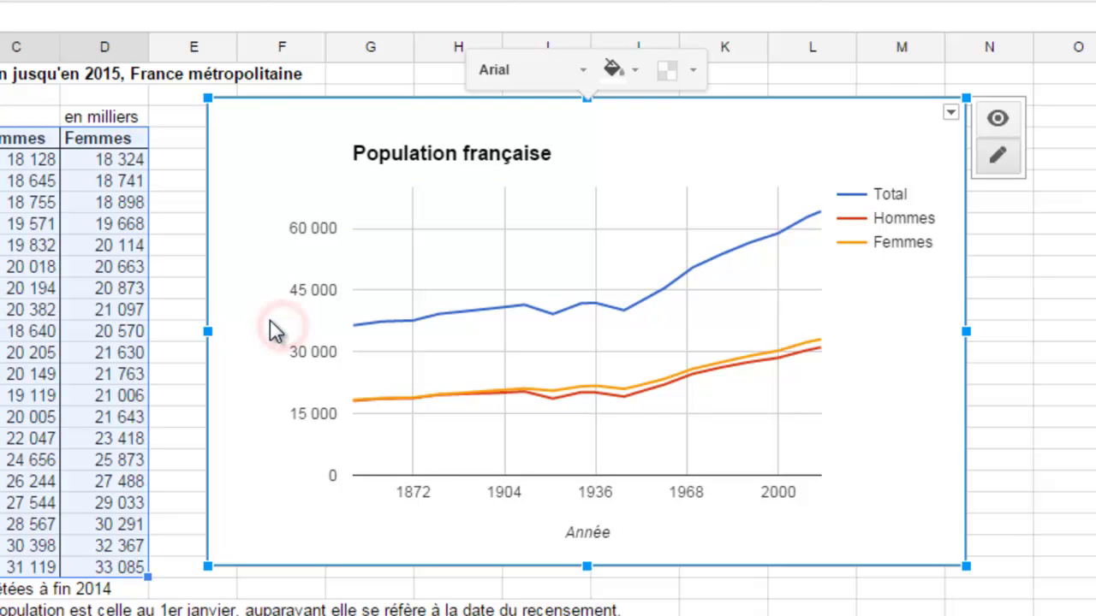
pyautogui.click(265, 298)
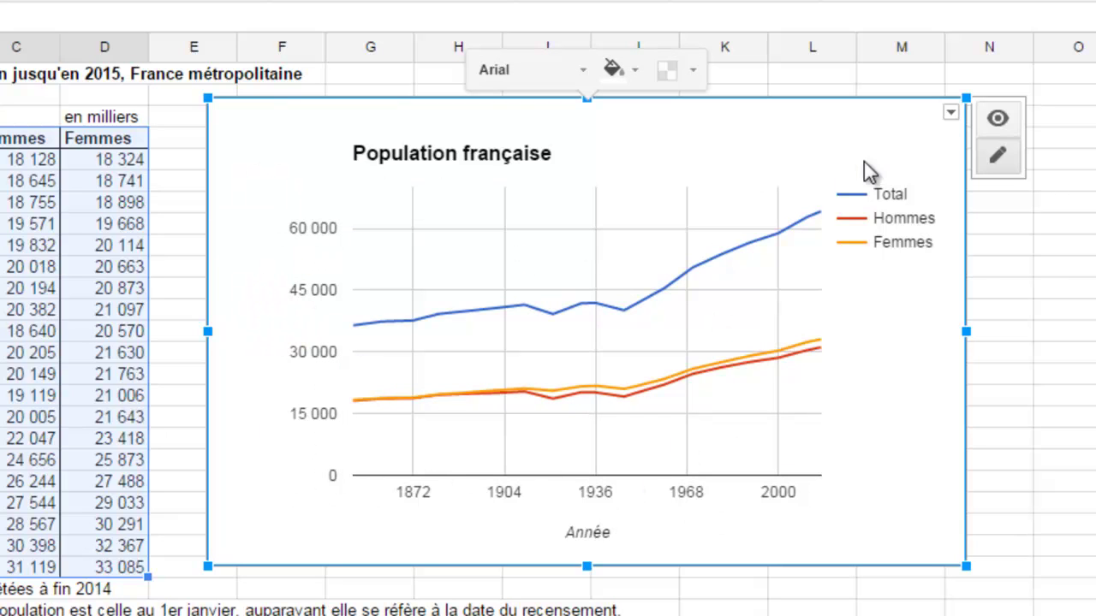
# - Open Modification avancée, try the legend inside the chart, then return it to À droite
pyautogui.click(950, 113)
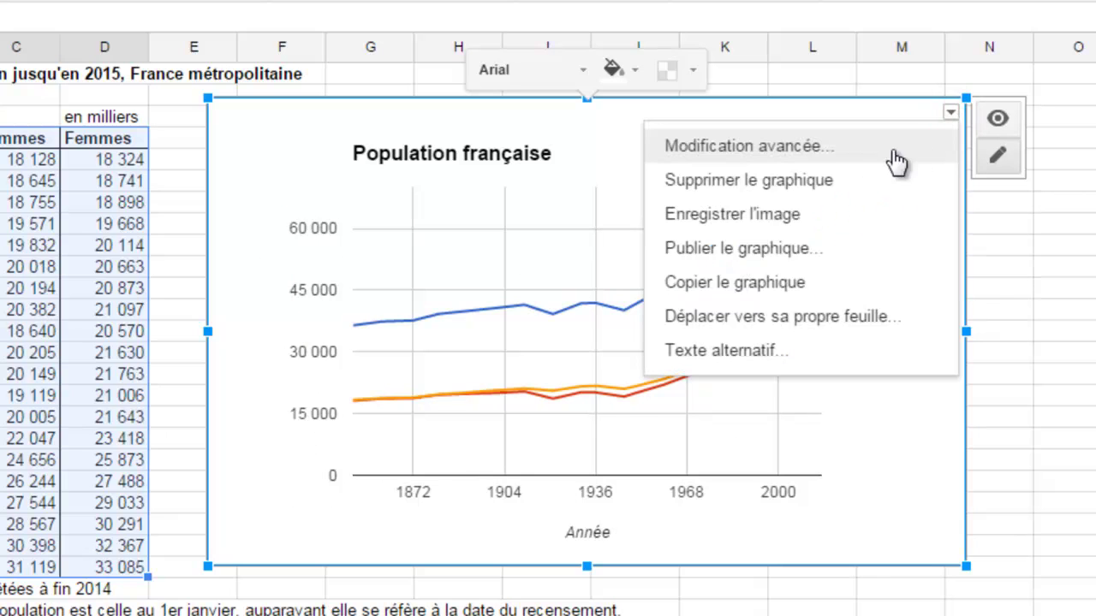
pyautogui.click(805, 146)
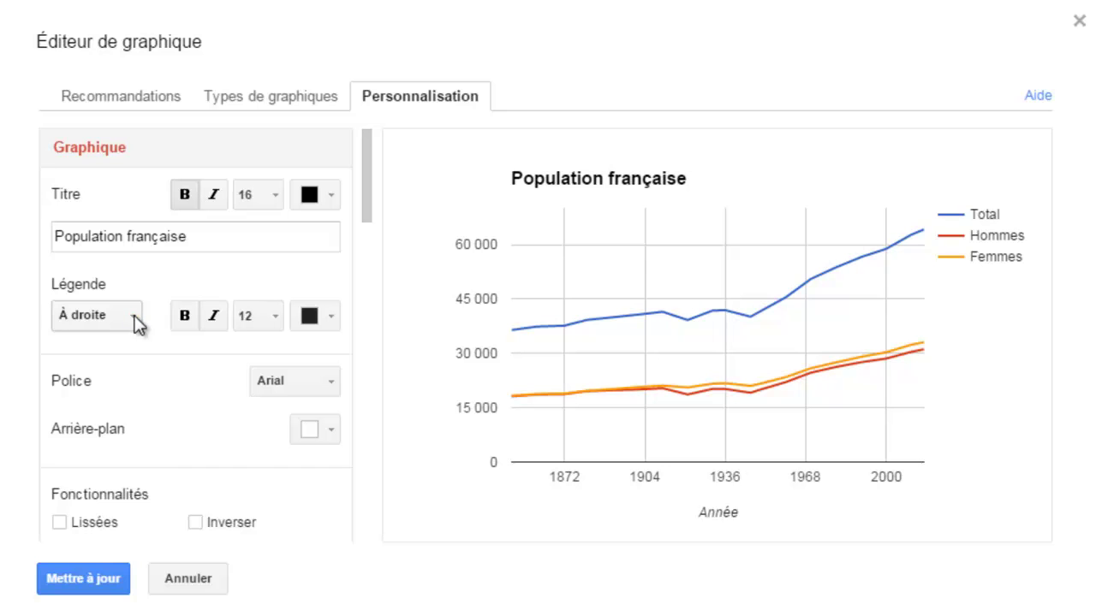
pyautogui.click(142, 315)
pyautogui.click(128, 467)
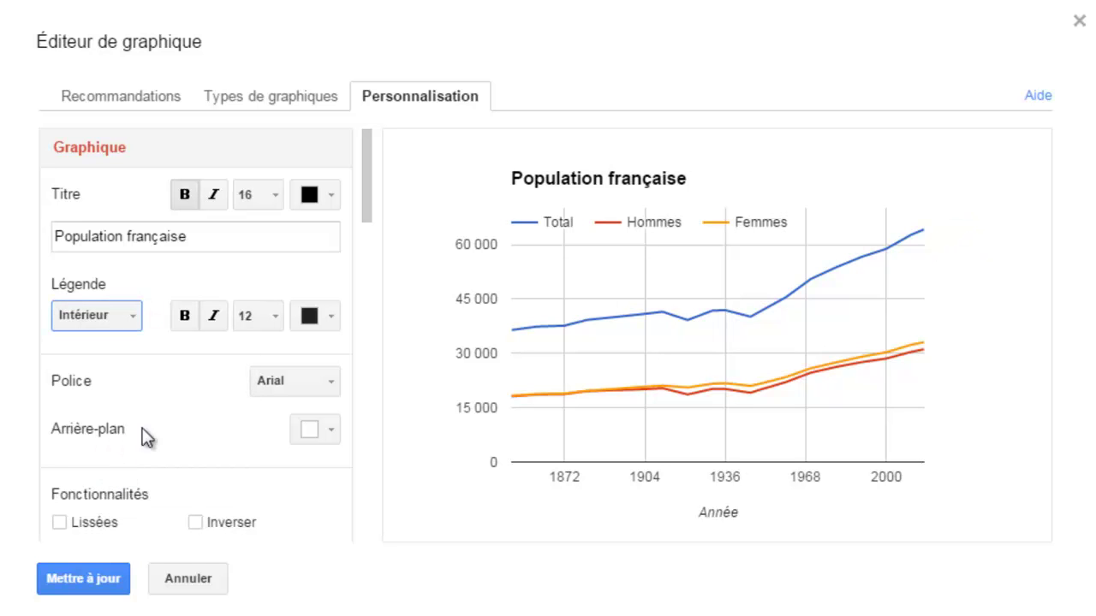
pyautogui.click(128, 316)
pyautogui.click(130, 355)
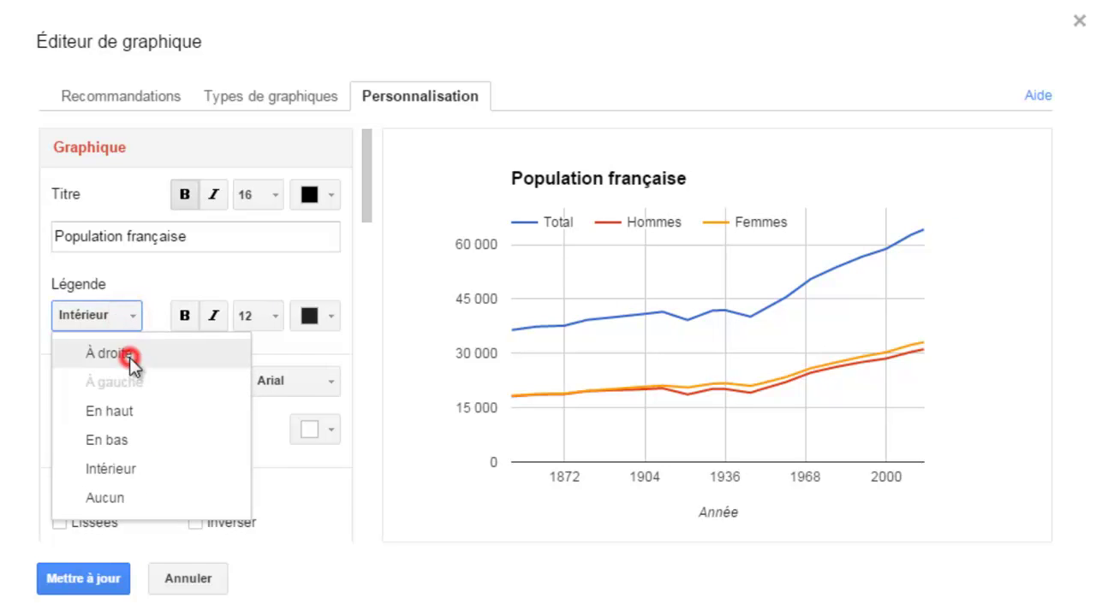
pyautogui.moveTo(366, 197); pyautogui.dragTo(367, 294)
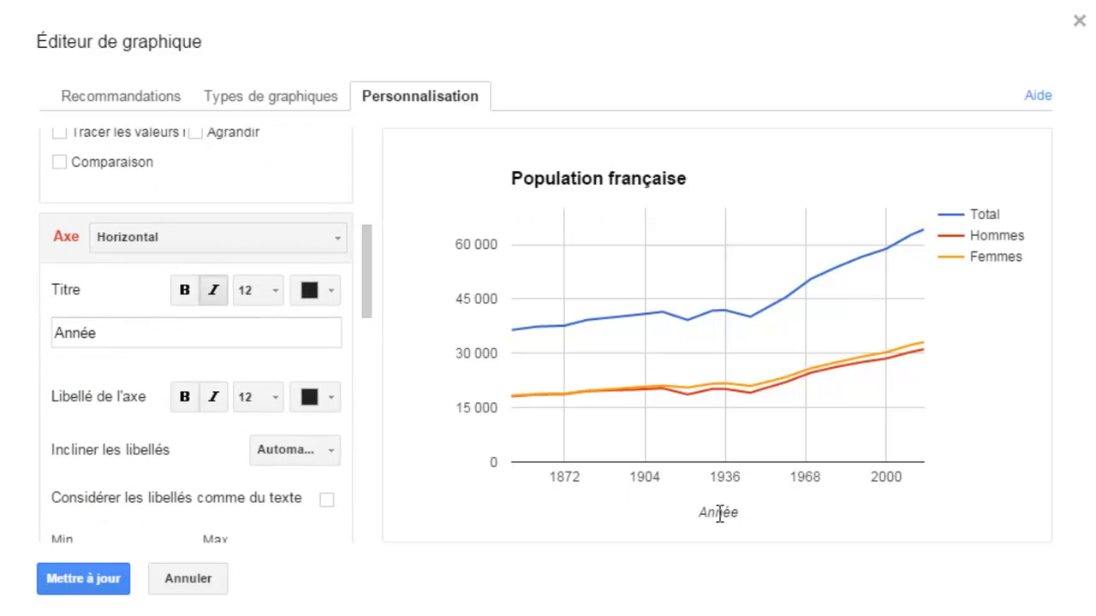
# - Choose the Vertical gauche axis and enter 'En milliers' as its title
pyautogui.click(328, 240)
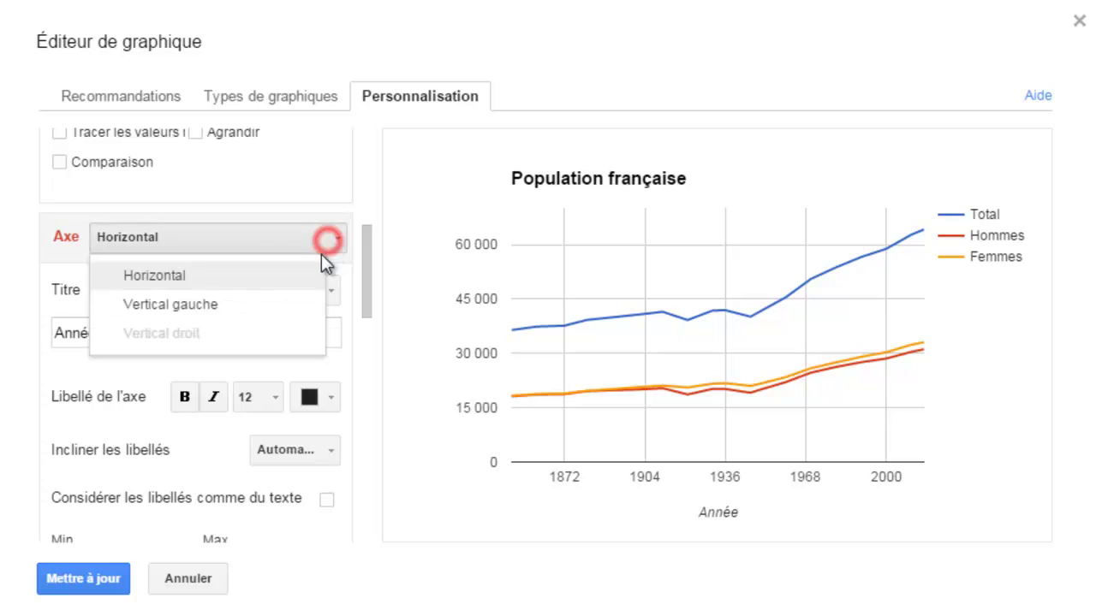
pyautogui.click(291, 305)
pyautogui.click(109, 330)
pyautogui.write('En milliers')
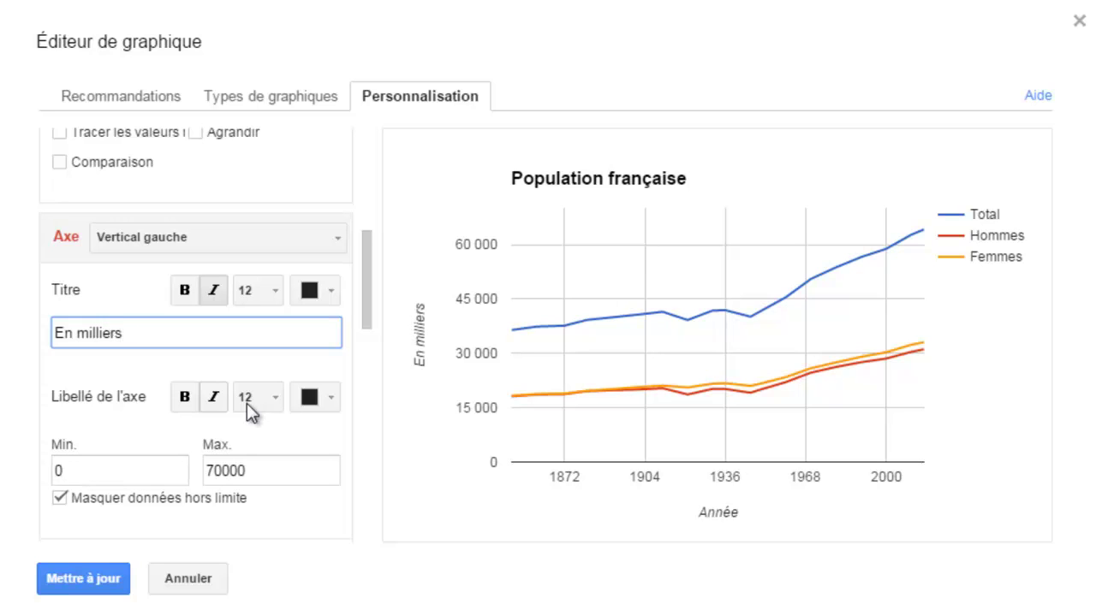
pyautogui.moveTo(367, 287); pyautogui.dragTo(361, 348)
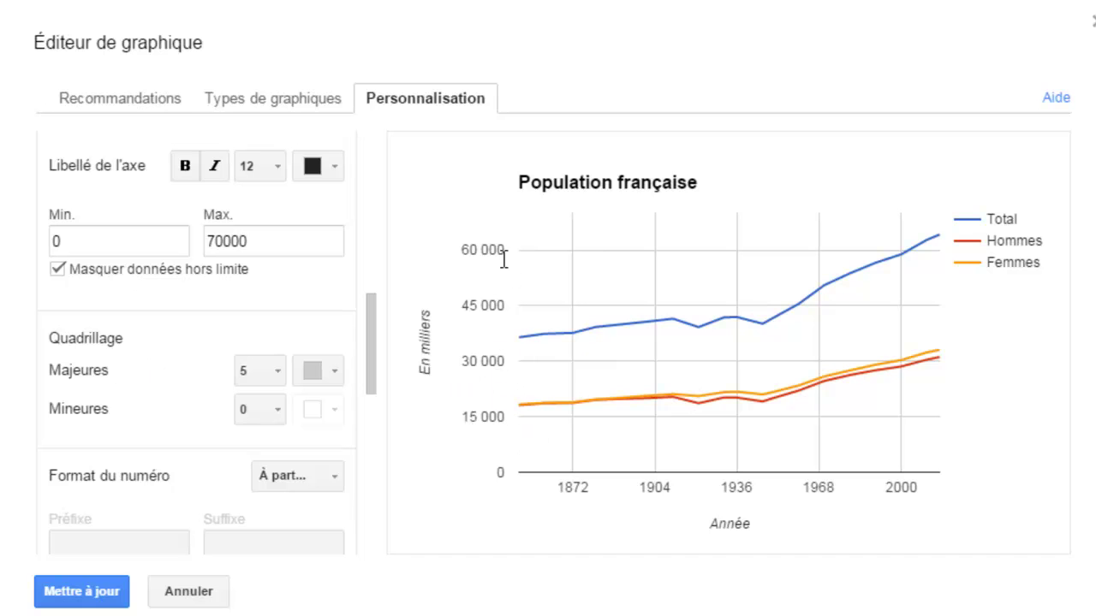
# - Set the vertical axis major gridlines to 7 instead of 10, giving 10 000 steps
pyautogui.click(286, 369)
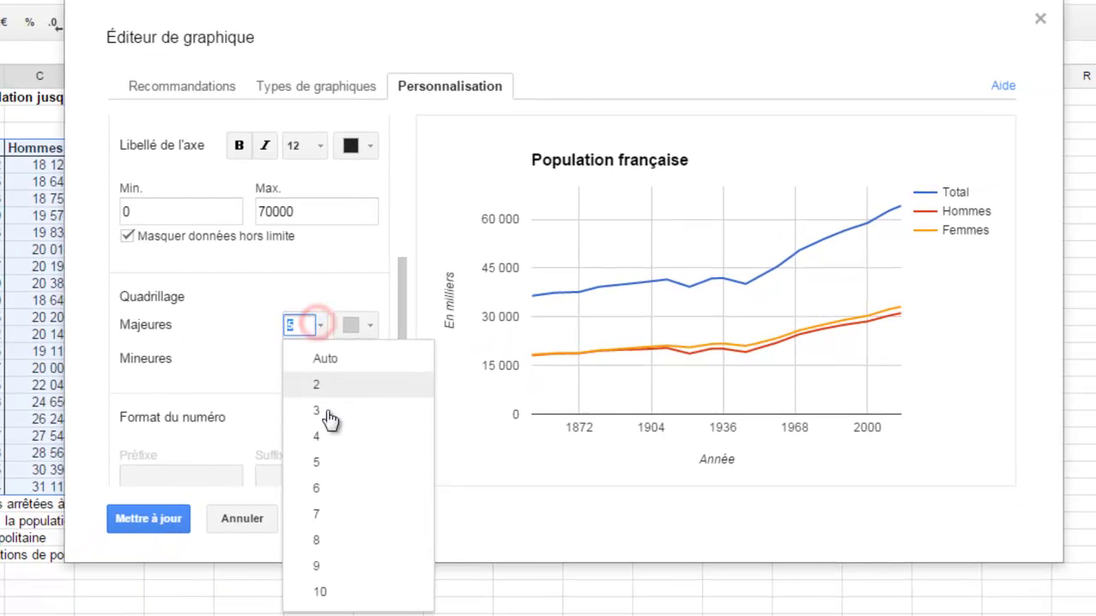
pyautogui.click(329, 592)
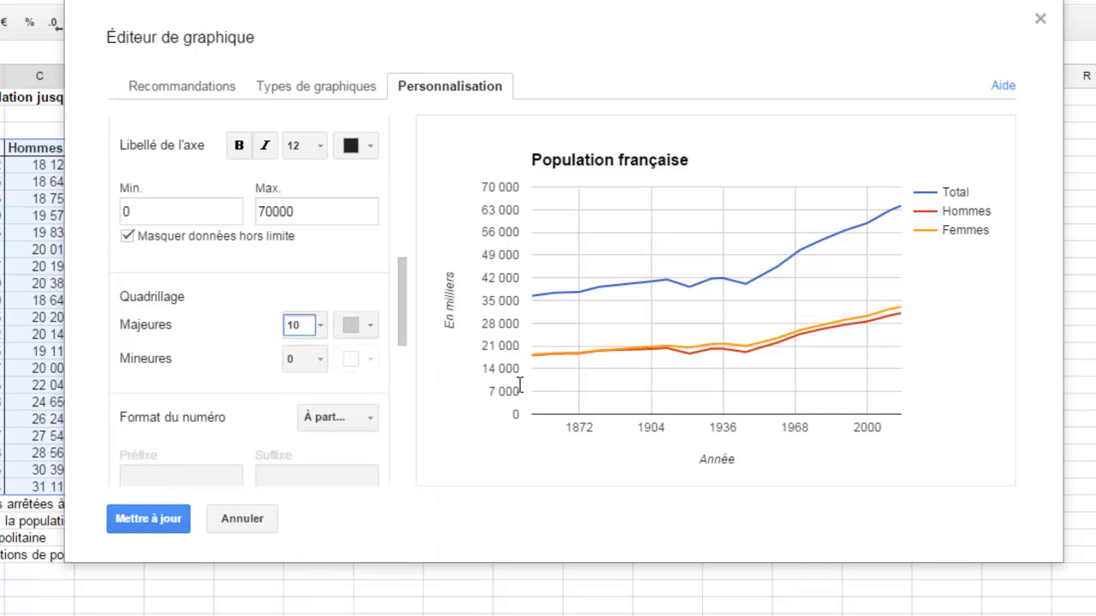
pyautogui.click(322, 331)
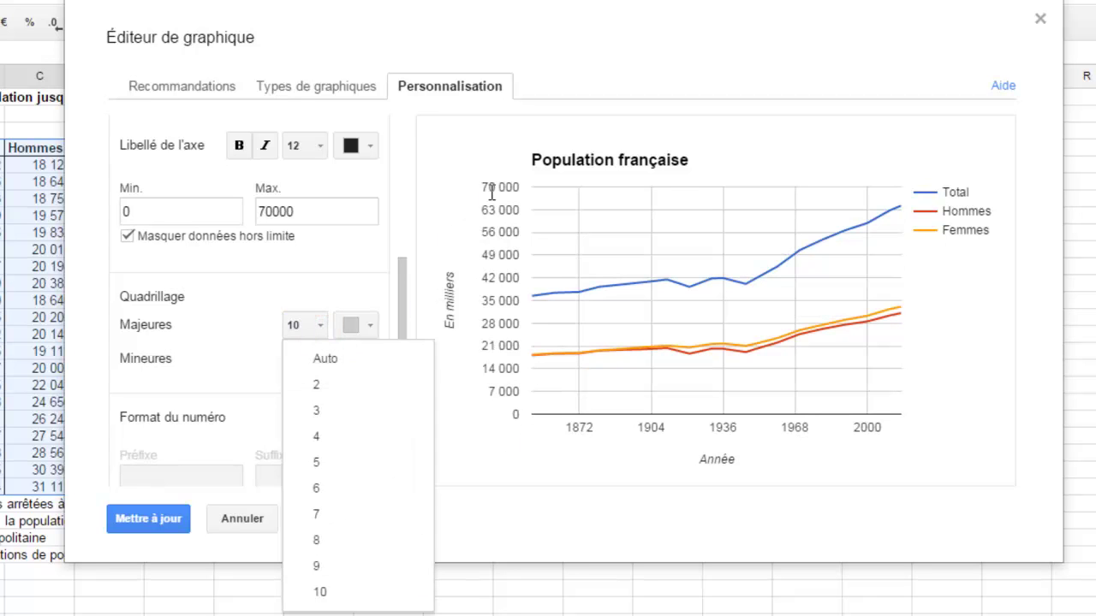
pyautogui.click(347, 516)
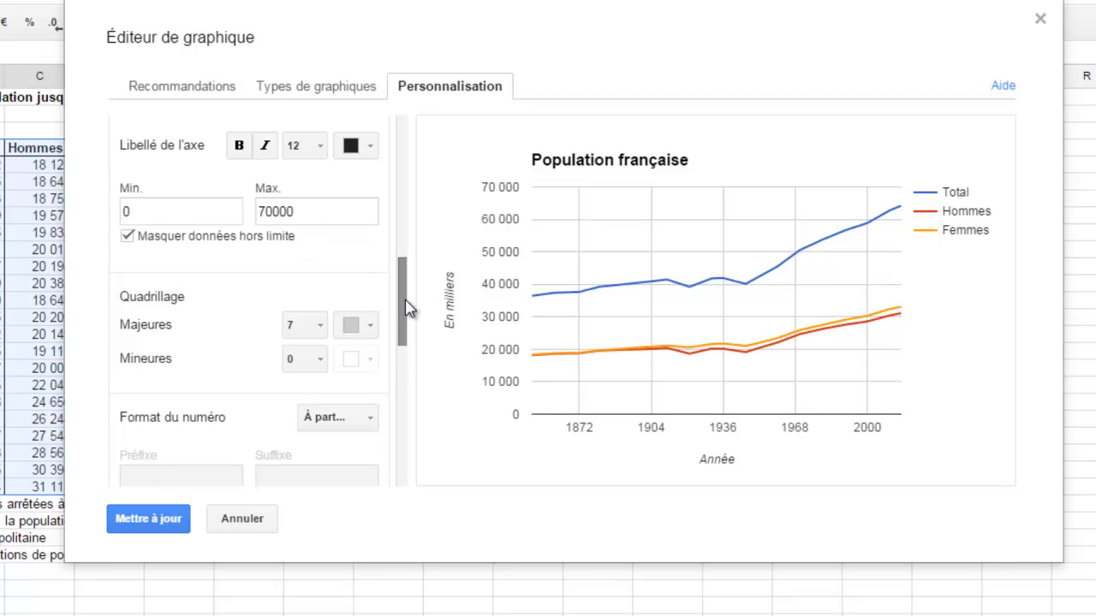
pyautogui.moveTo(404, 308); pyautogui.dragTo(306, 281)
# - Set the horizontal axis to Min 1851 and Max 2015, with major gridlines on Auto
pyautogui.click(249, 212)
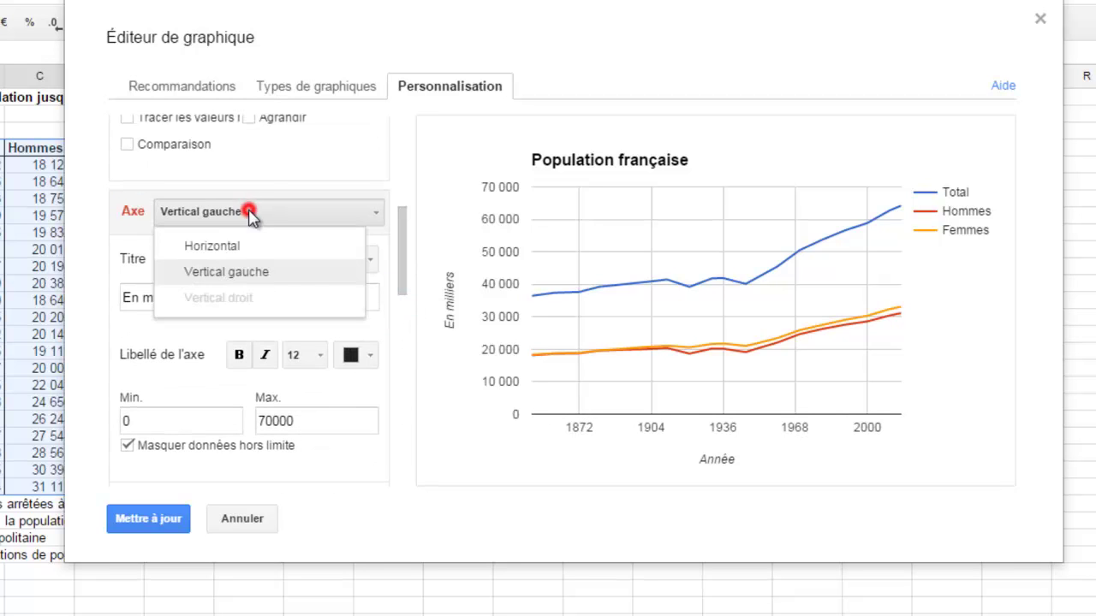
pyautogui.click(248, 246)
pyautogui.moveTo(401, 248); pyautogui.dragTo(411, 299)
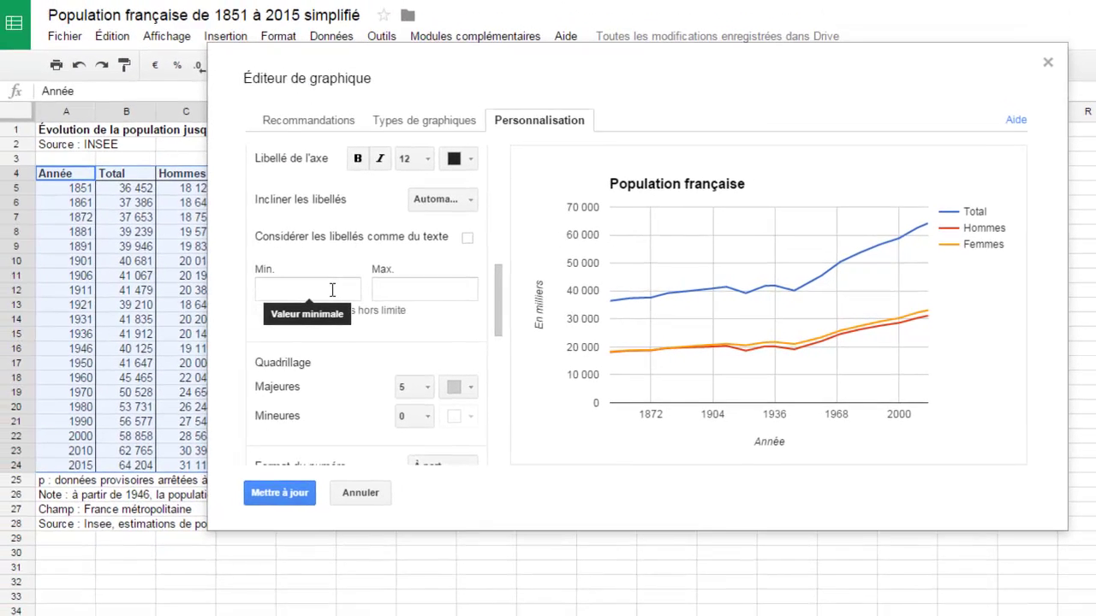
pyautogui.click(334, 289)
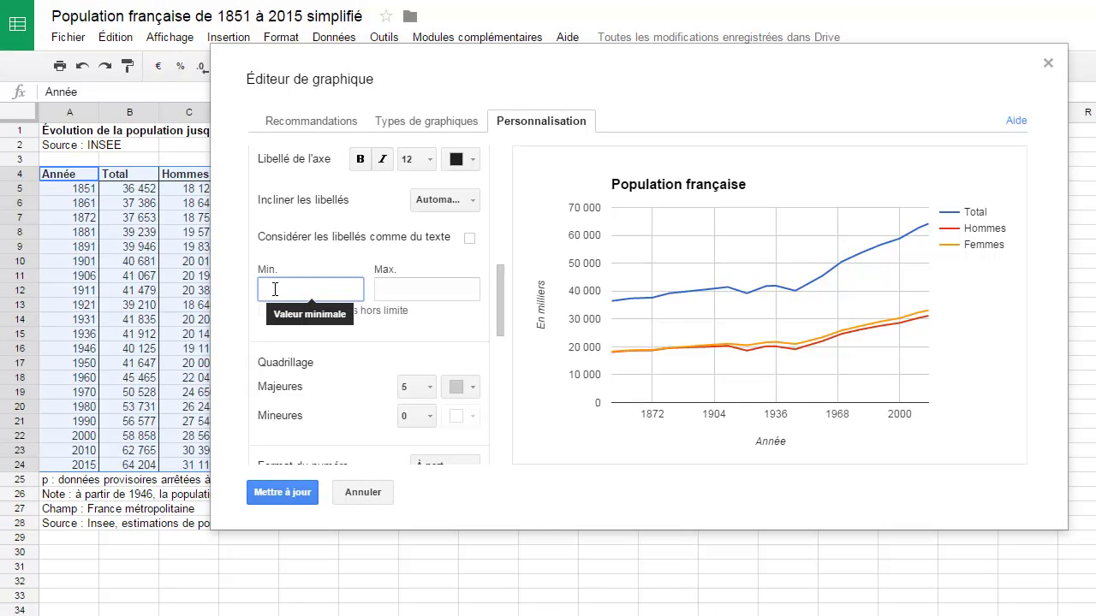
pyautogui.write('1851')
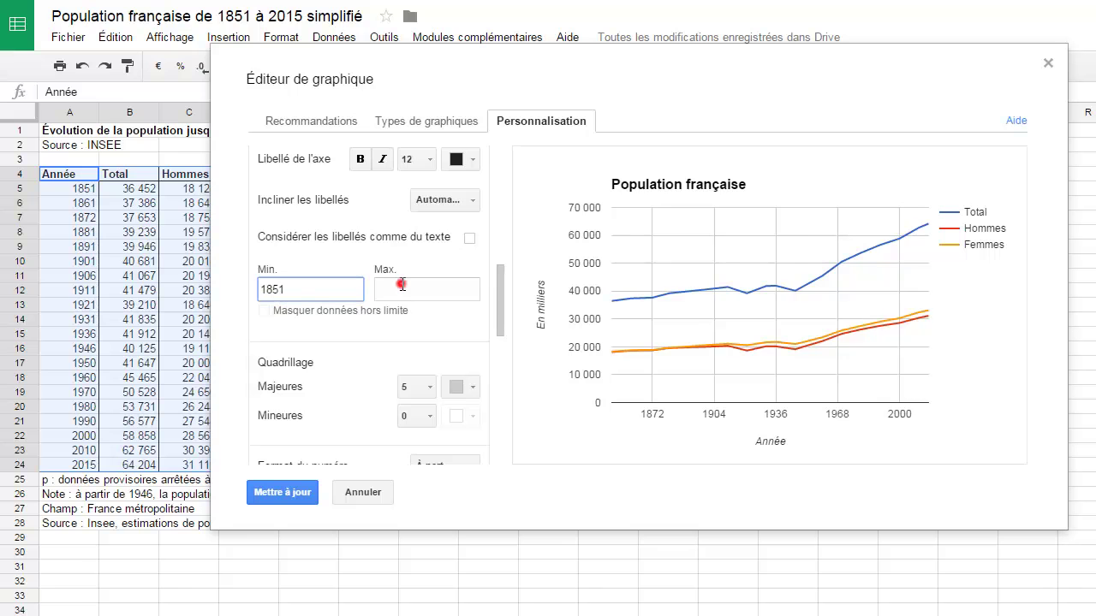
pyautogui.click(401, 286)
pyautogui.write('2015')
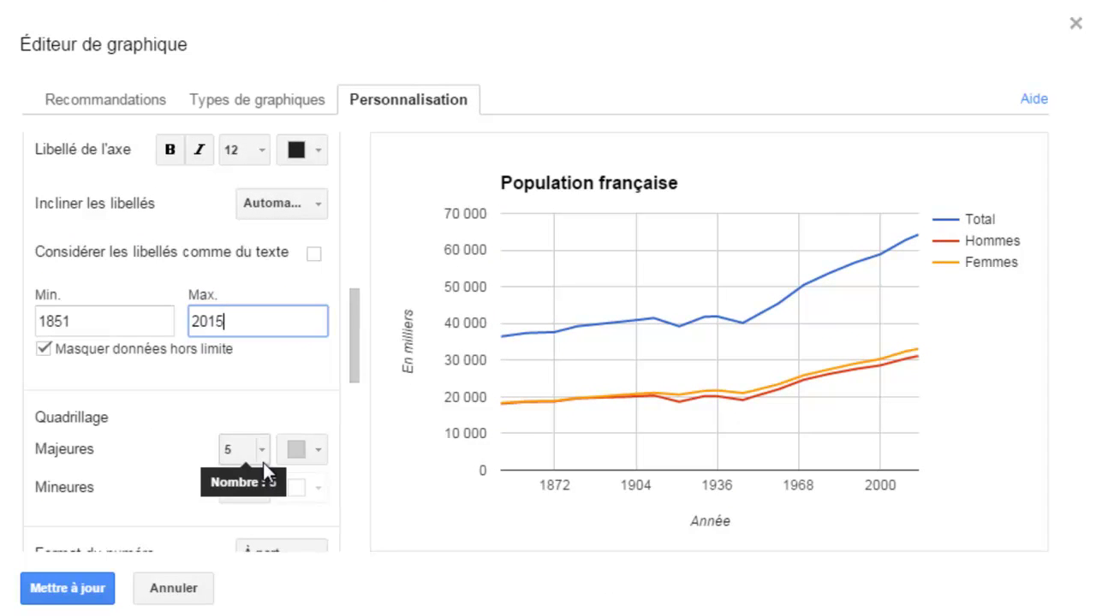
pyautogui.click(263, 462)
pyautogui.click(251, 484)
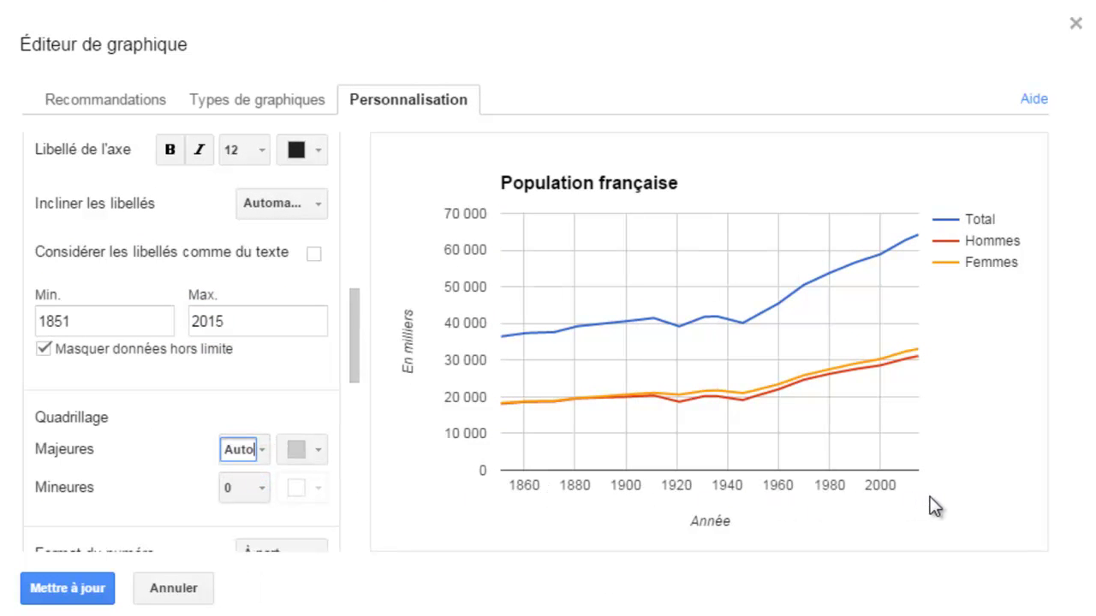
# - Try 10 major gridlines on the year axis, then revert the count to Auto
pyautogui.click(262, 450)
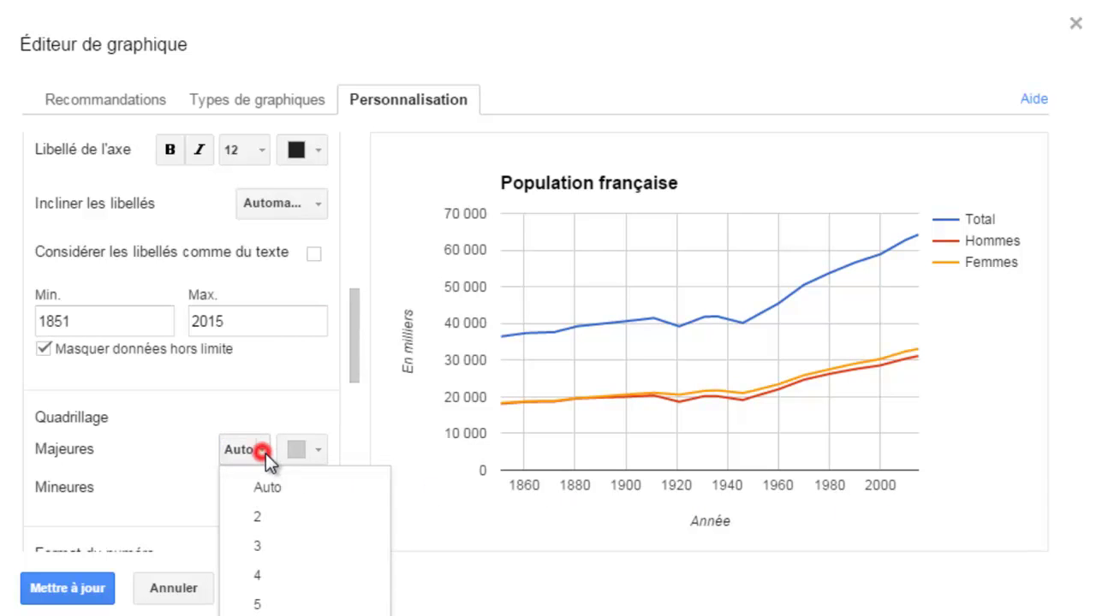
pyautogui.click(313, 591)
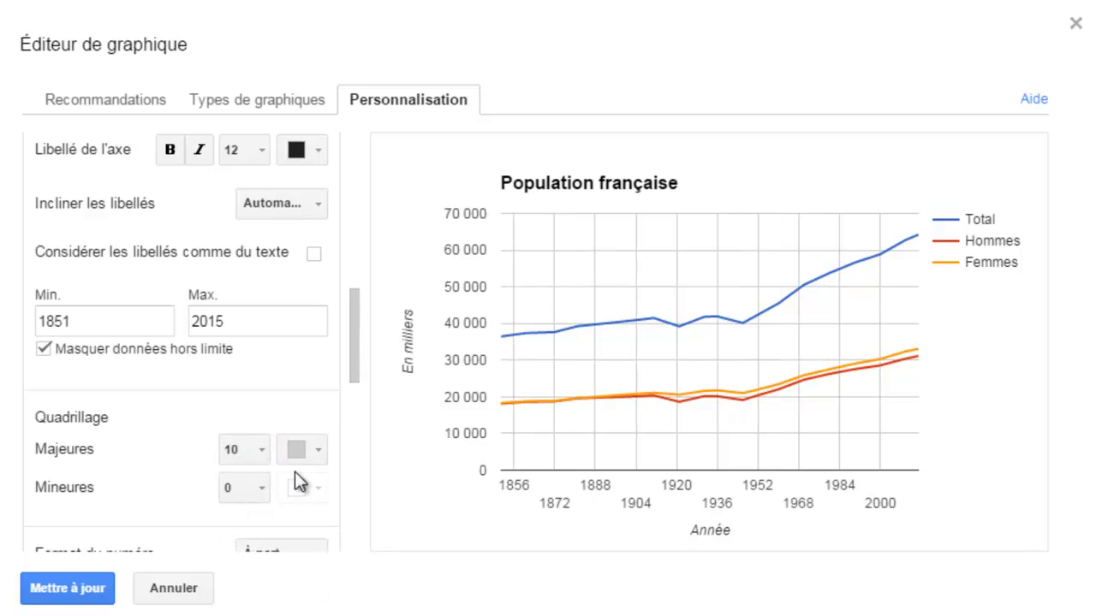
pyautogui.click(260, 452)
pyautogui.click(266, 487)
# - Try 3 minor gridlines, set them back to 0, and apply the chart changes
pyautogui.click(262, 487)
pyautogui.click(270, 607)
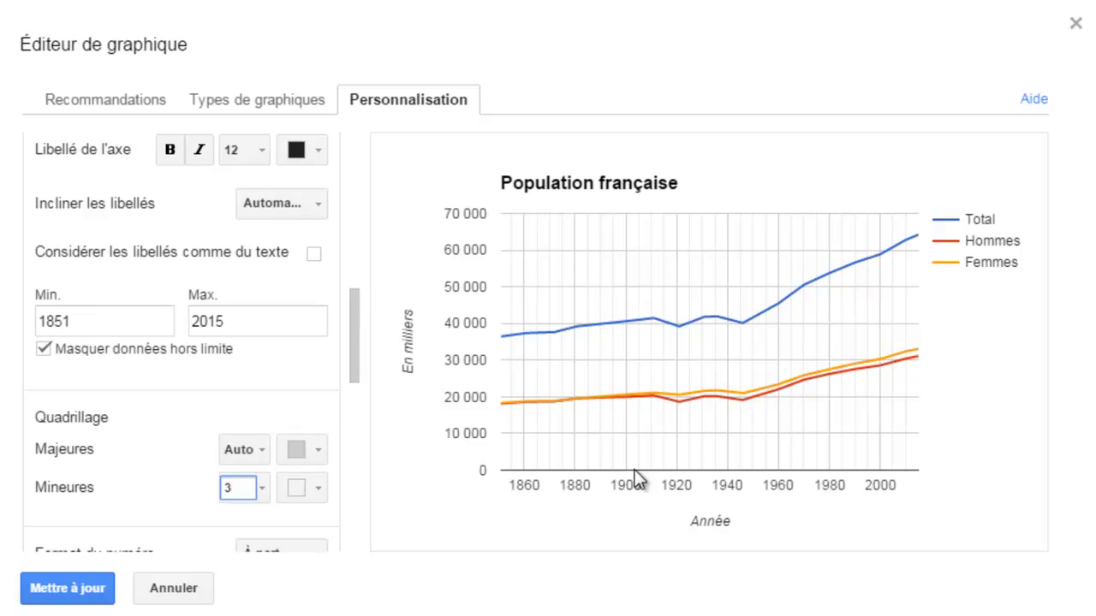
pyautogui.click(262, 487)
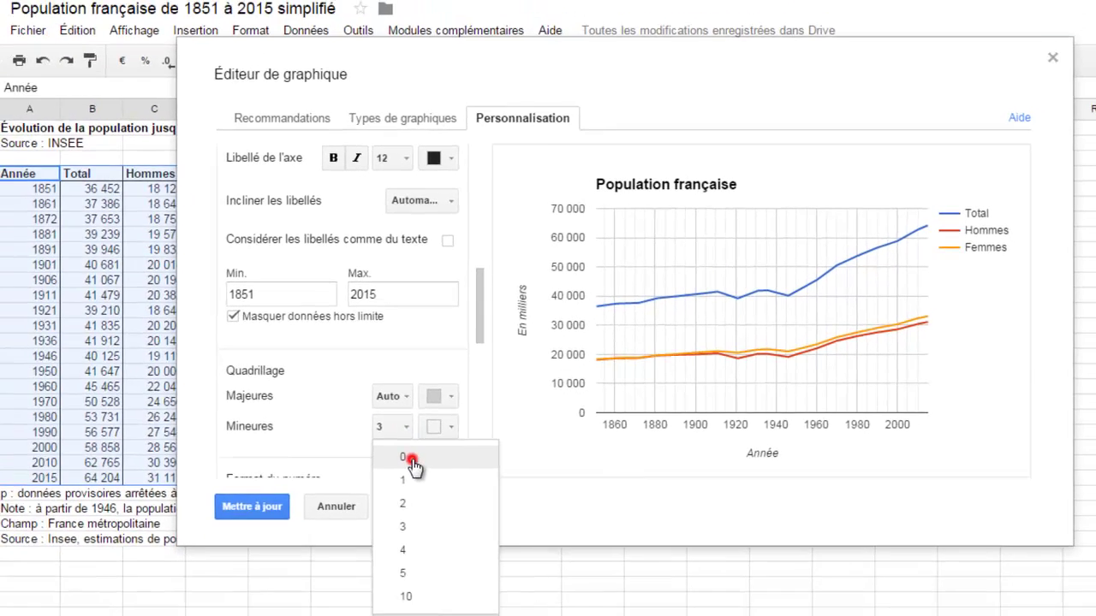
pyautogui.click(410, 460)
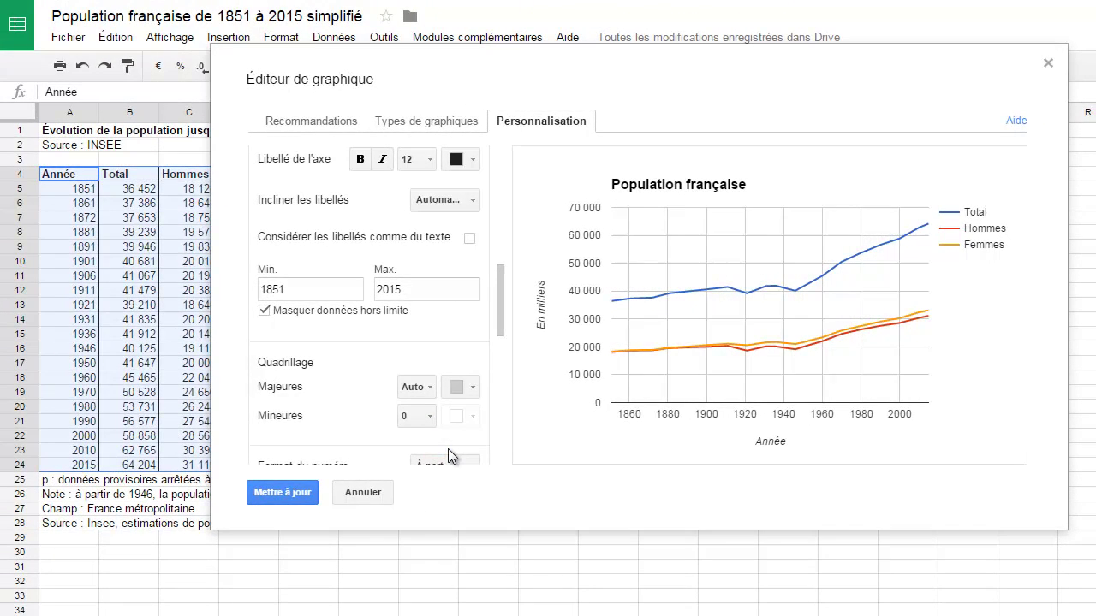
pyautogui.click(291, 494)
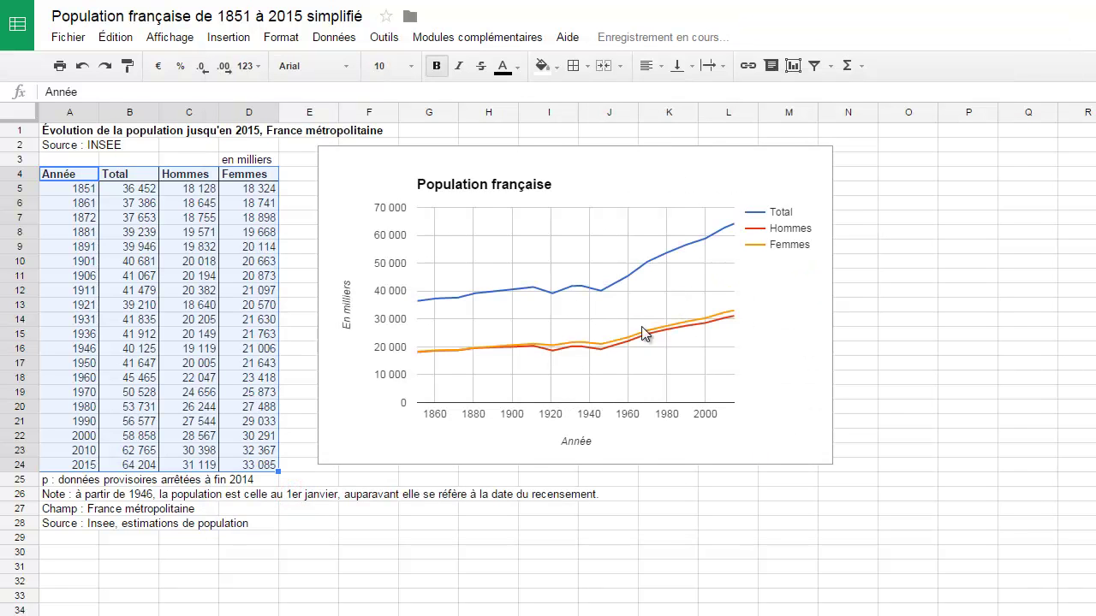
# - Drag the Population française chart's corner down and right to enlarge it beside the table, then deselect it
pyautogui.click(424, 184)
pyautogui.click(501, 215)
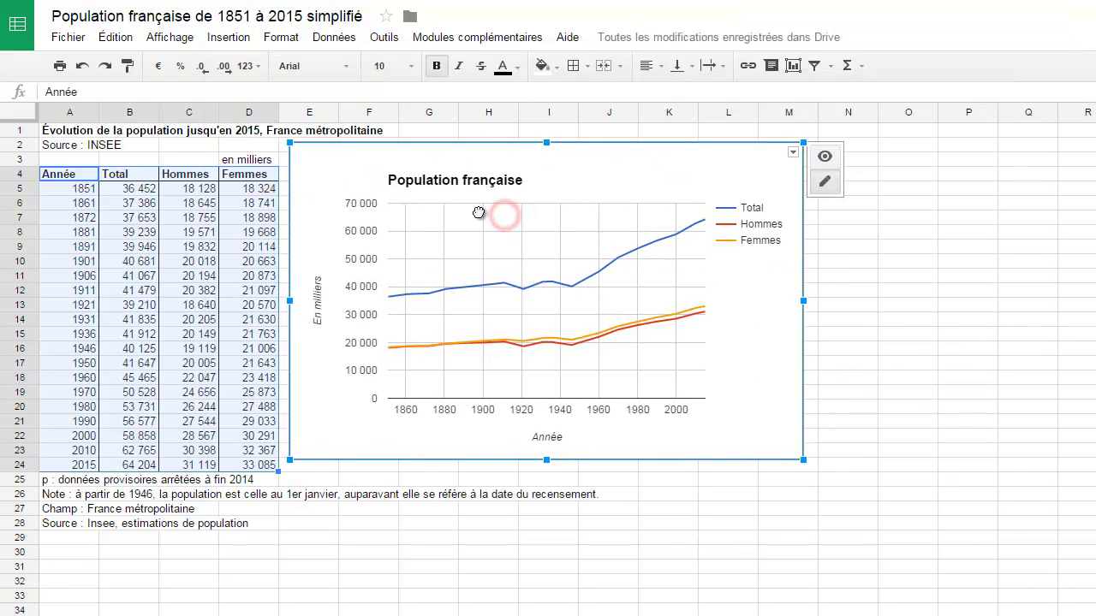
pyautogui.moveTo(811, 463); pyautogui.dragTo(1012, 568)
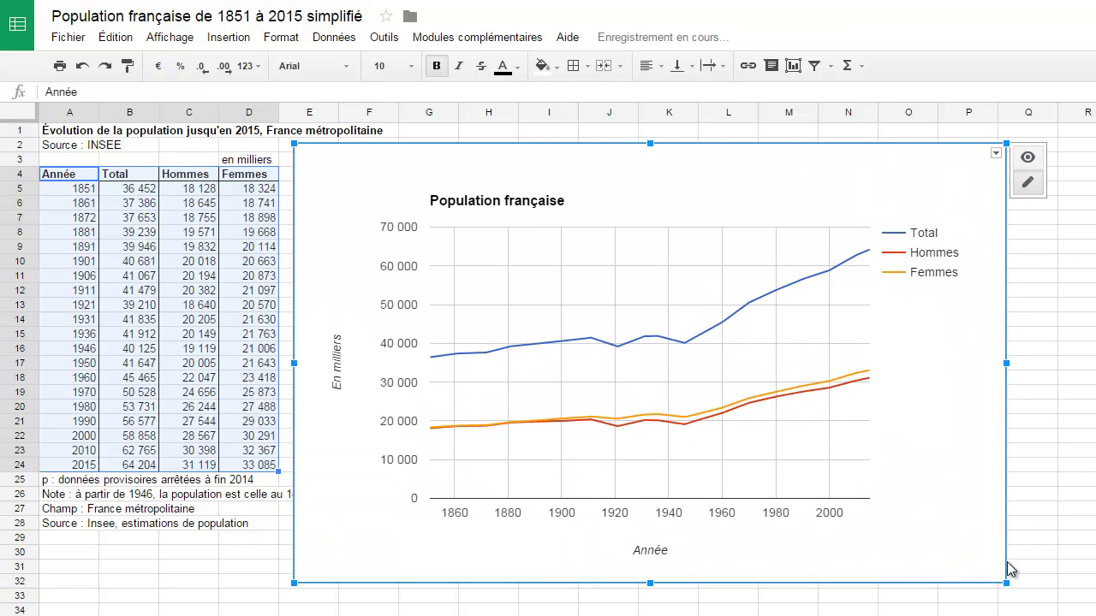
pyautogui.click(618, 313)
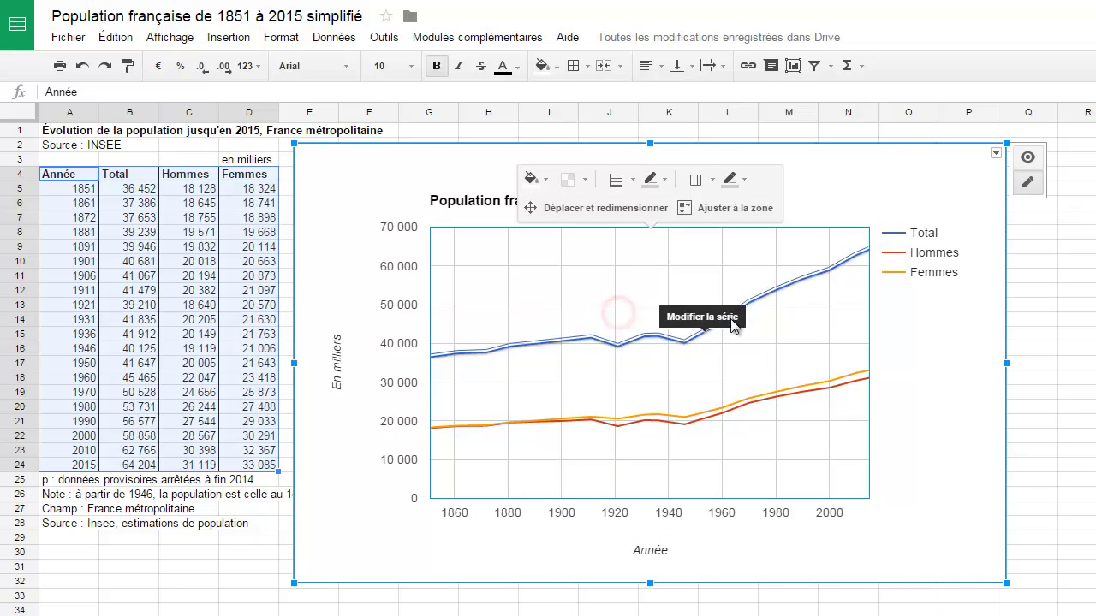
pyautogui.click(818, 265)
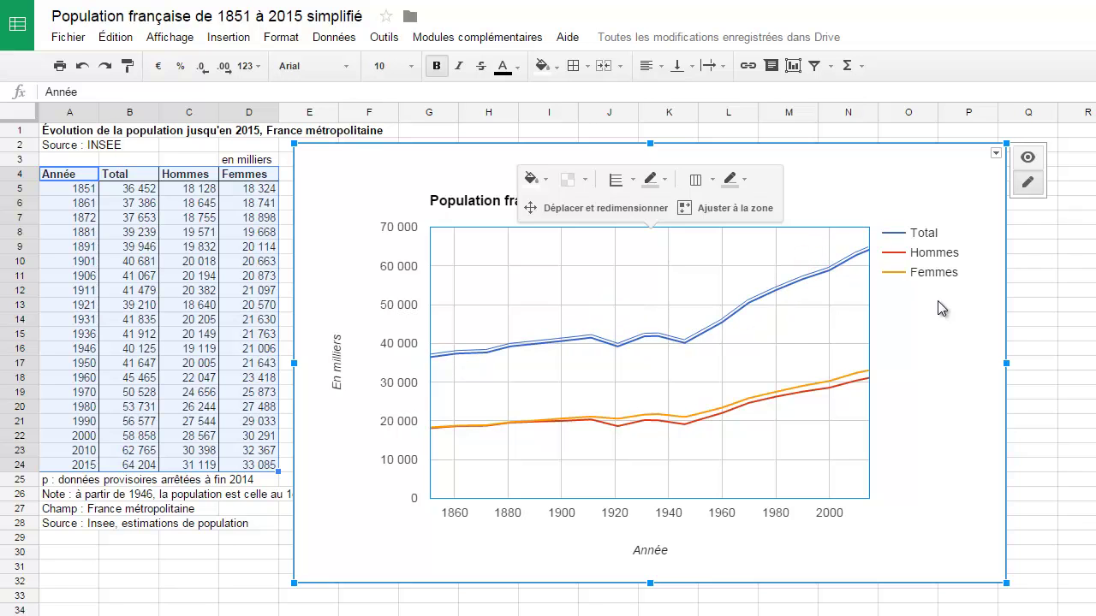
pyautogui.click(948, 330)
pyautogui.click(1033, 292)
pyautogui.click(1017, 363)
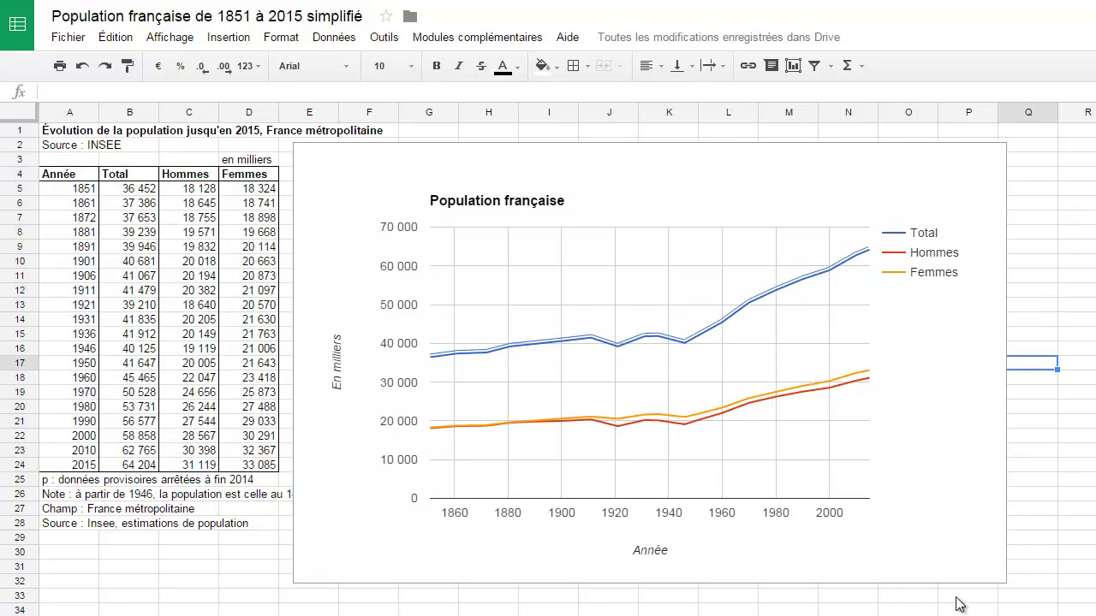